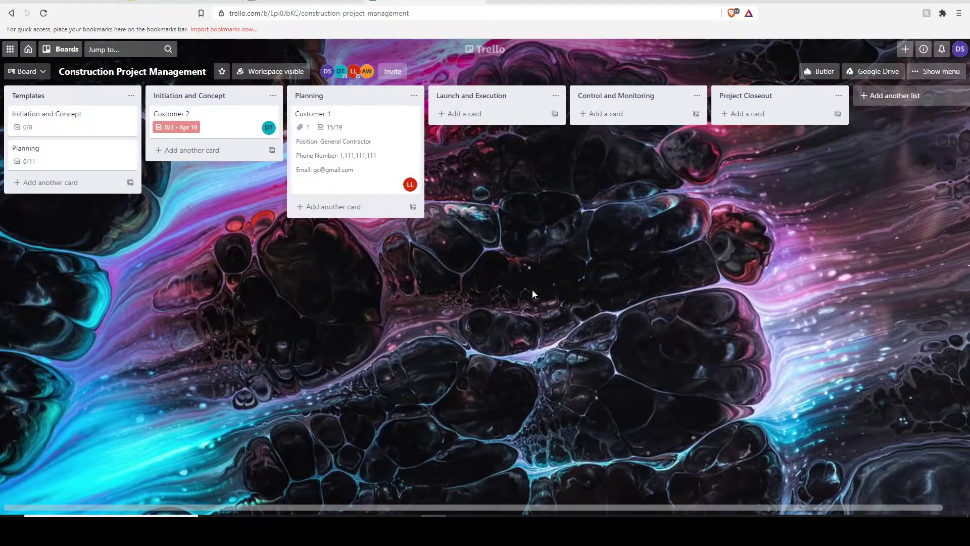
Add a 'Daily Project Tasks' card to the Launch and Execution list.
{"action": "left_click", "coordinate": [491, 115]}
{"action": "type", "text": "Daily Project Tasks"}
{"action": "key", "text": "Return"}
Give the card an empty checklist named 'Daily Project Tasks' and close it.
{"action": "left_click", "coordinate": [492, 121]}
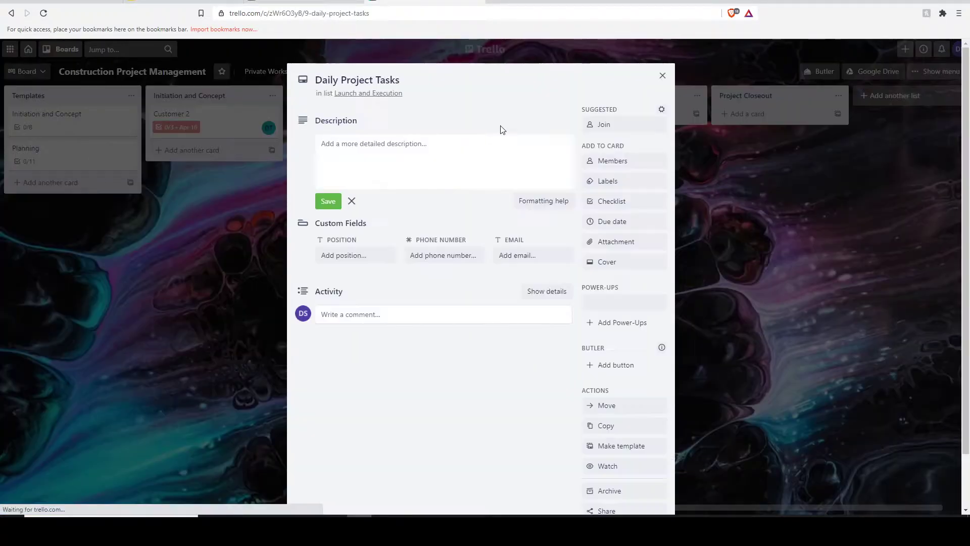
{"action": "left_click", "coordinate": [614, 203]}
{"action": "type", "text": "Daily Prio"}
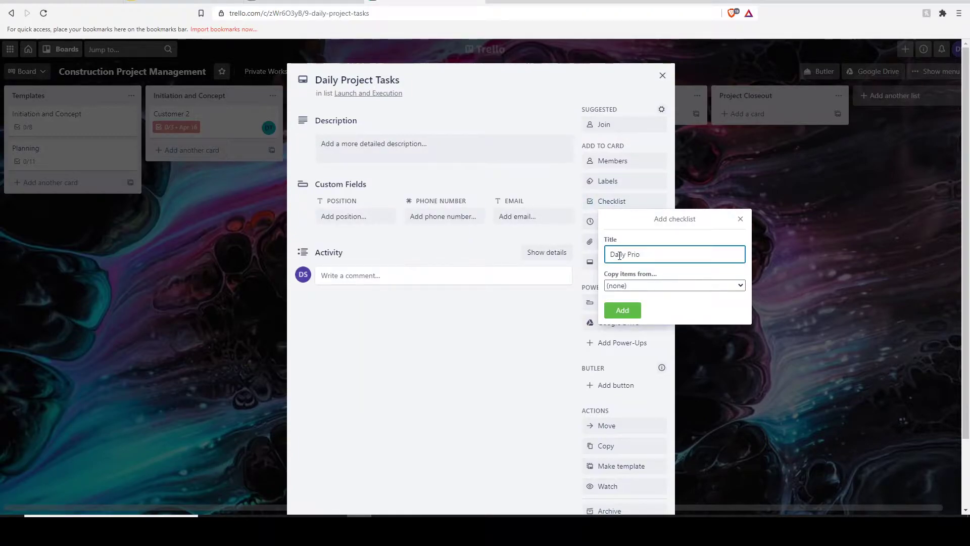
{"action": "key", "text": "BackSpace"}
{"action": "key", "text": "BackSpace"}
{"action": "type", "text": "oject Tasks"}
{"action": "key", "text": "Return"}
{"action": "left_click", "coordinate": [465, 420]}
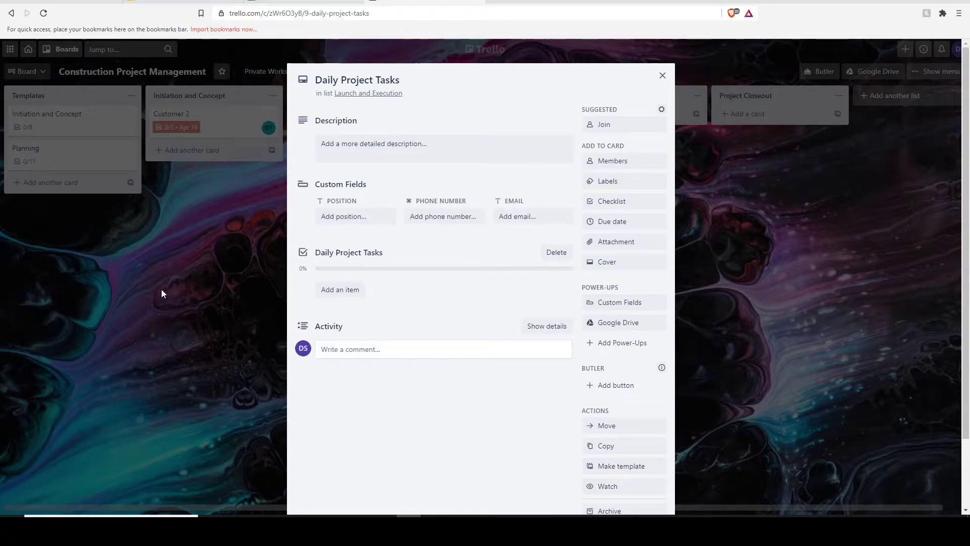
{"action": "left_click", "coordinate": [662, 76]}
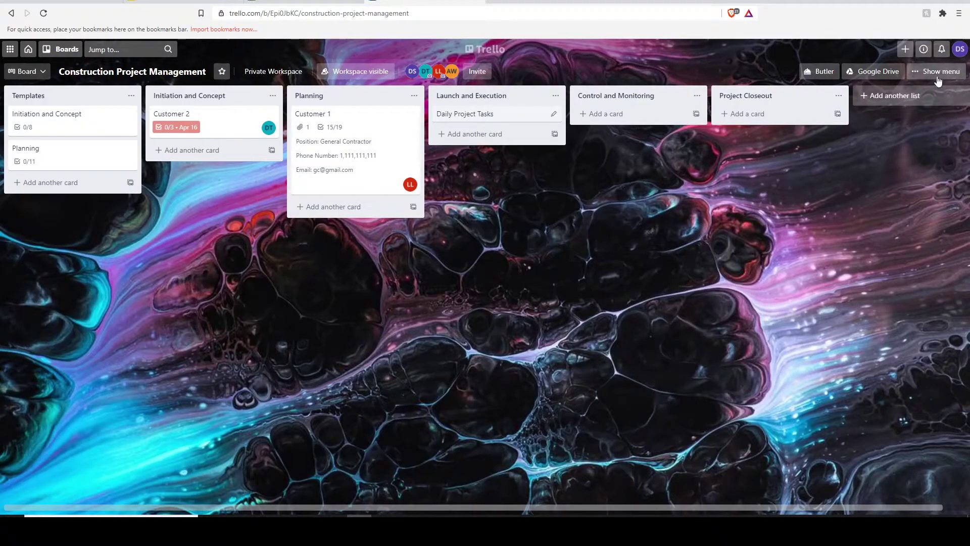
Search the Power-Ups catalogue for 'card rep' and add Card Repeater to the board.
{"action": "left_click", "coordinate": [937, 71]}
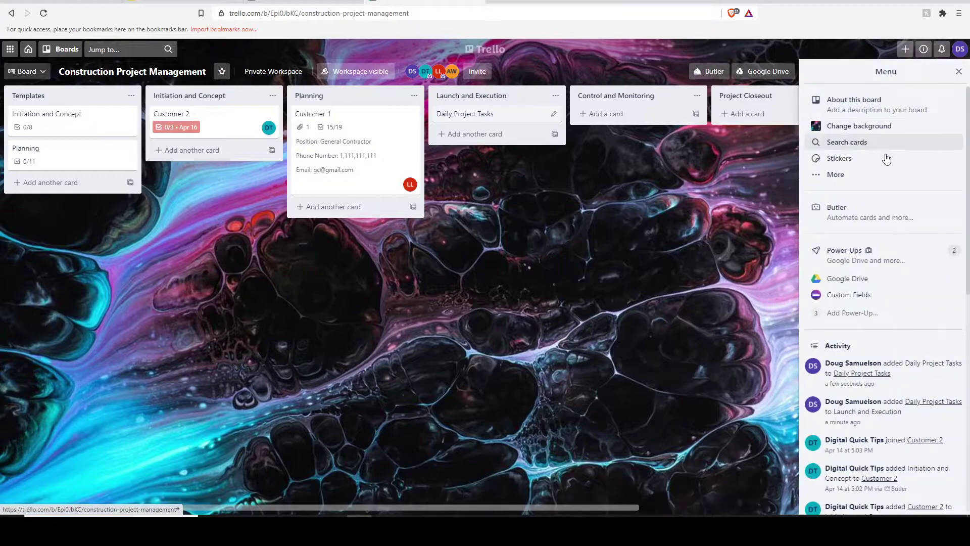
{"action": "left_click", "coordinate": [843, 318]}
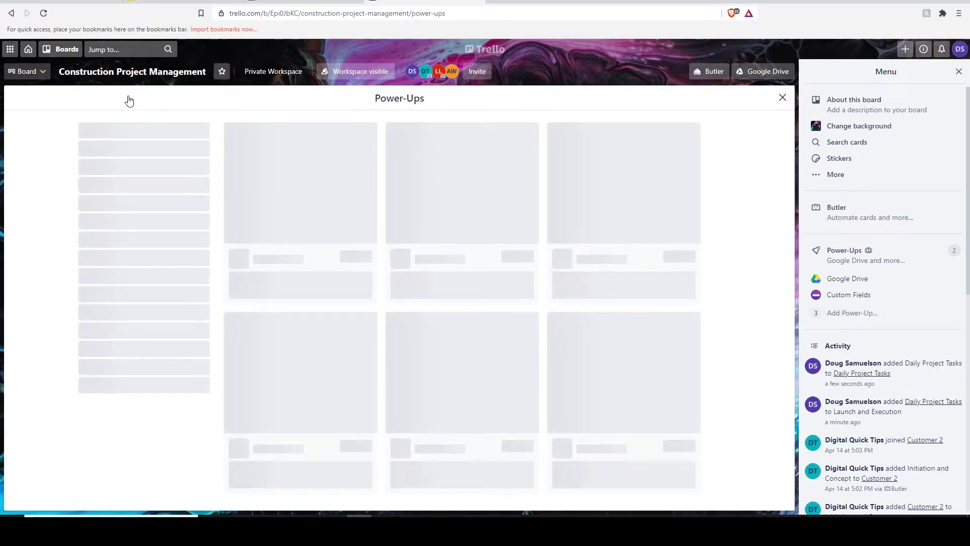
{"action": "type", "text": "card"}
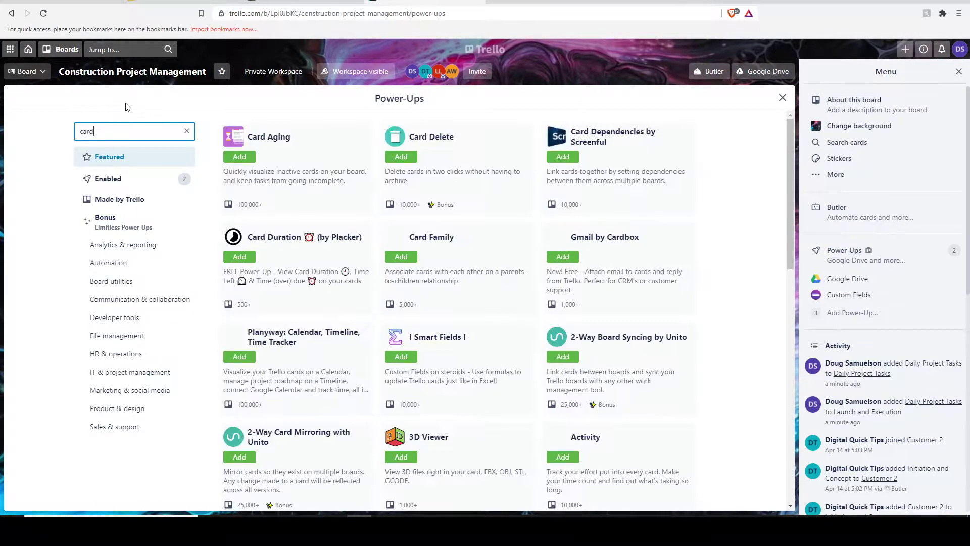
{"action": "type", "text": " rep"}
{"action": "left_click", "coordinate": [240, 157]}
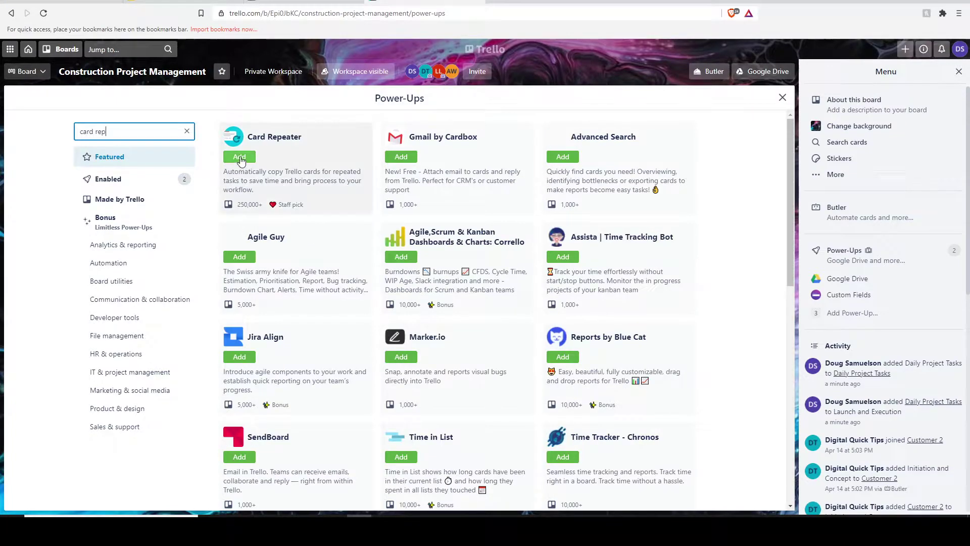
{"action": "left_click", "coordinate": [782, 98]}
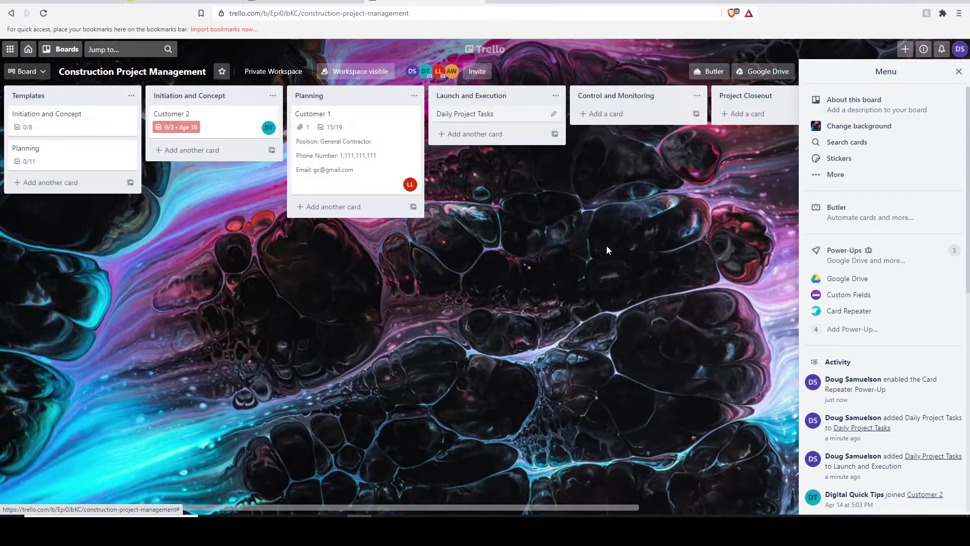
Add an 'Execution' card to the Templates list.
{"action": "left_click", "coordinate": [958, 71]}
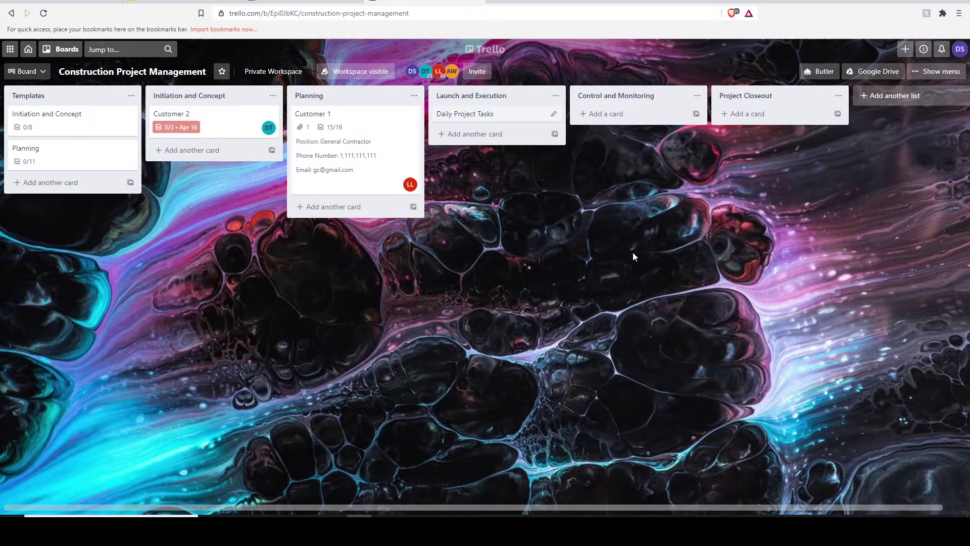
{"action": "left_click", "coordinate": [65, 183]}
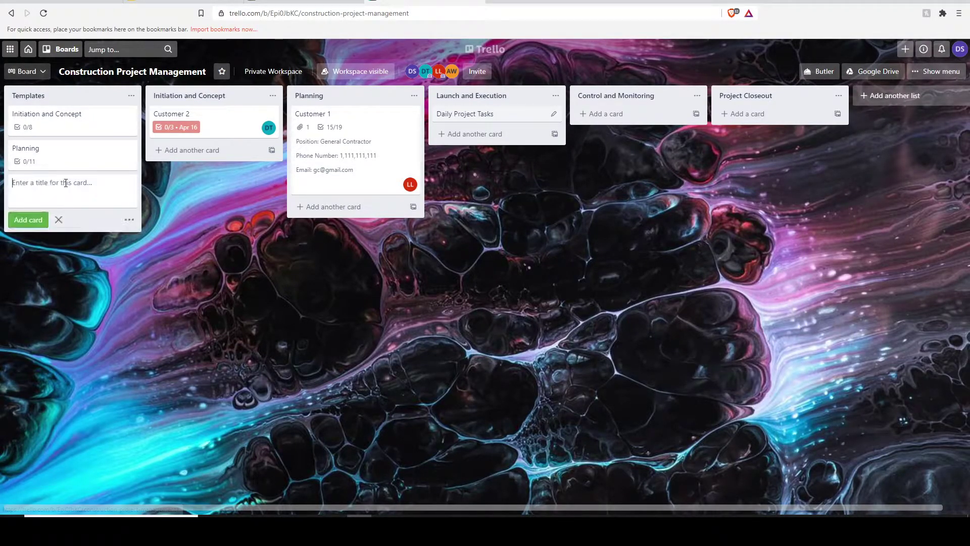
{"action": "type", "text": "Execution"}
{"action": "key", "text": "Return"}
Give the Execution card a checklist named 'Daily Tasks Checklist'.
{"action": "left_click", "coordinate": [66, 182]}
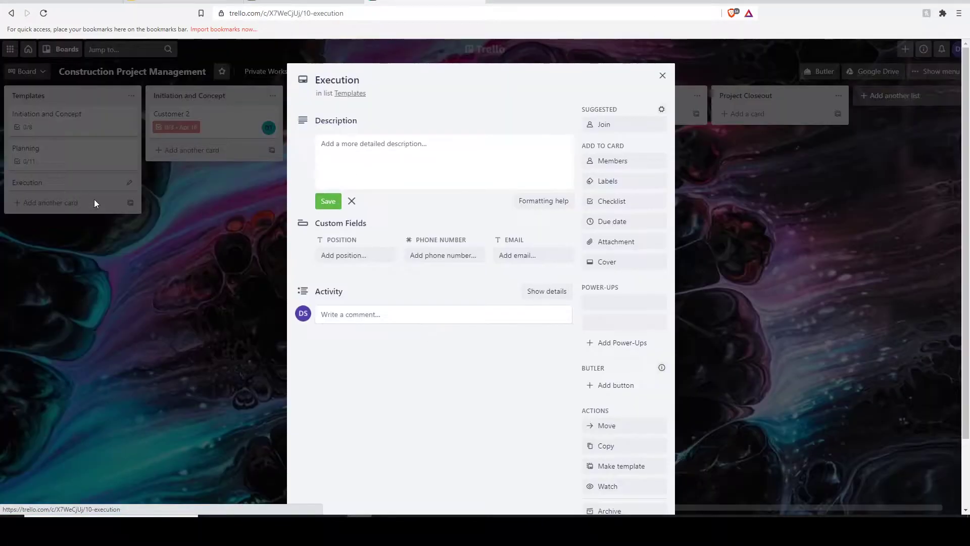
{"action": "left_click", "coordinate": [629, 201]}
{"action": "type", "text": "Daily T"}
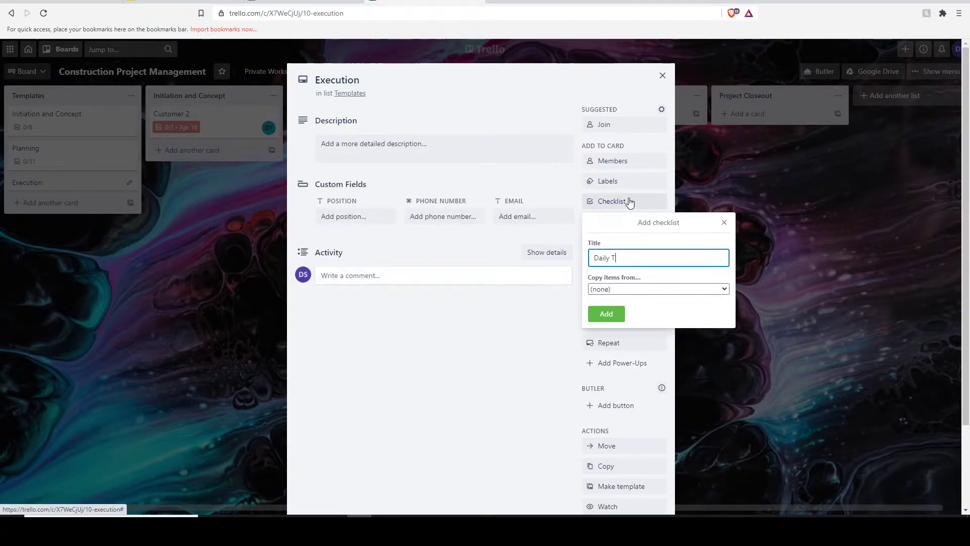
{"action": "type", "text": "asks Checklist"}
{"action": "key", "text": "Return"}
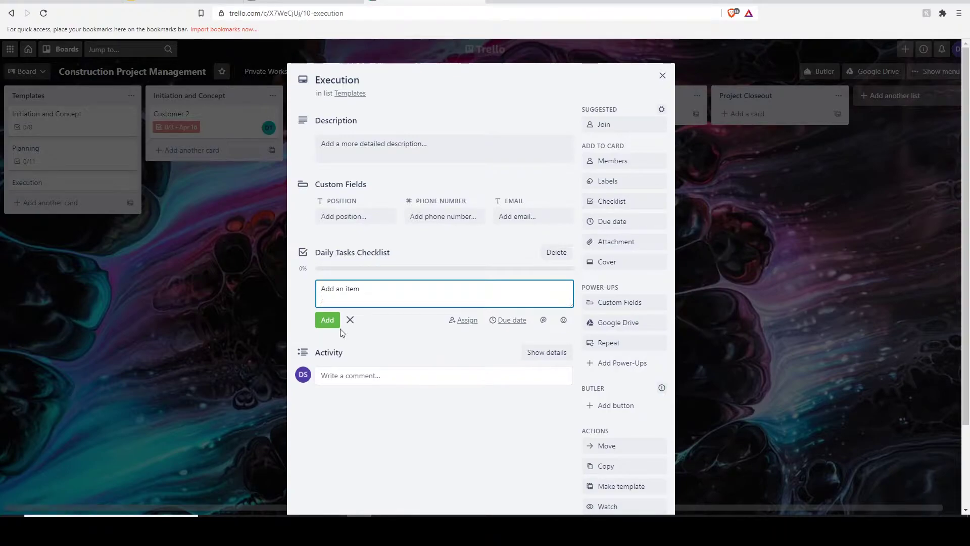
Add items Check all emails, Team Briefing/meeting, Troubleshooting Problems and Assist Teams Behind Schedule.
{"action": "type", "text": "Check all emails"}
{"action": "key", "text": "Return"}
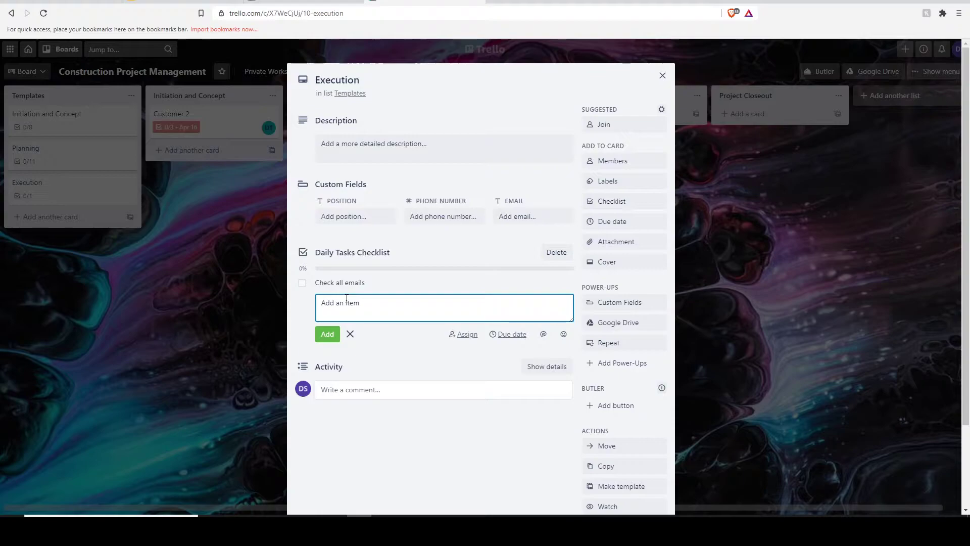
{"action": "type", "text": "Team Briefing/meeting"}
{"action": "key", "text": "Return"}
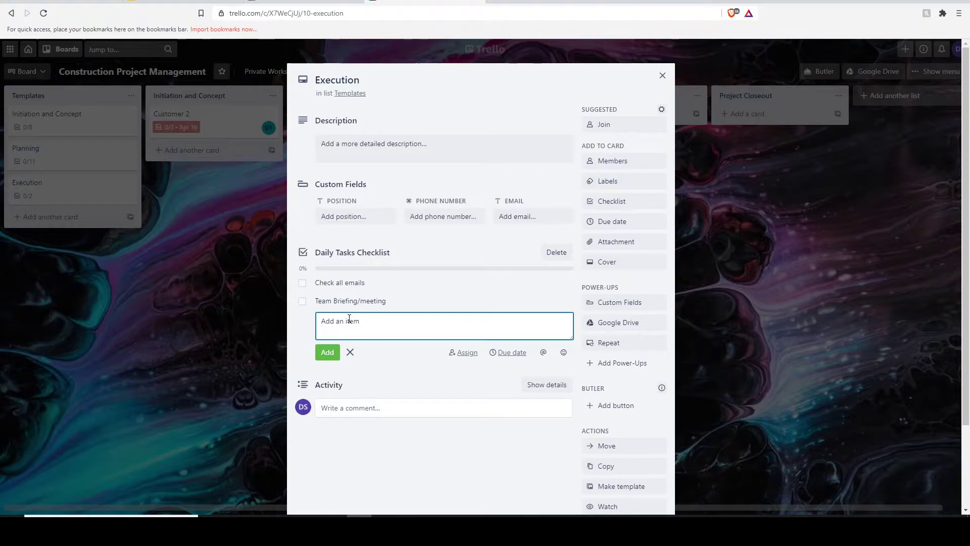
{"action": "type", "text": "Troubleshooting Problems"}
{"action": "key", "text": "Return"}
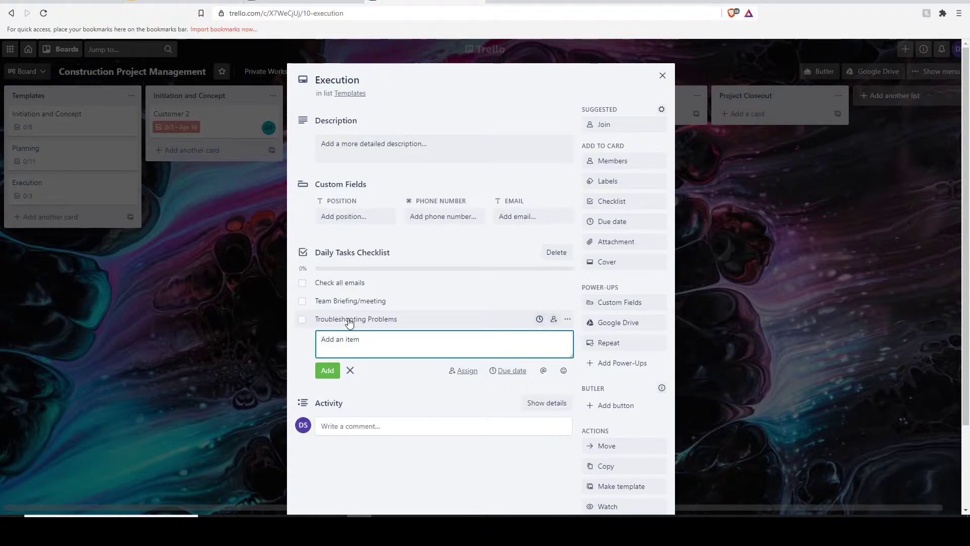
{"action": "type", "text": "Assist Teams Behind Schedule"}
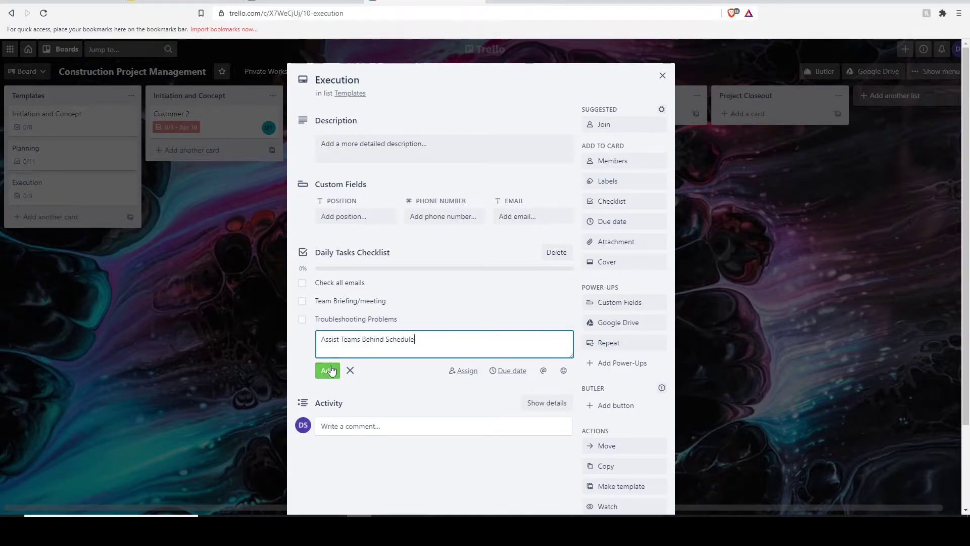
{"action": "left_click", "coordinate": [329, 370]}
Add Mid day follow up, Check Emails in Afternoon and Financials/Business Meetings/Customer meetings, then close the card.
{"action": "type", "text": "Mid day follow up"}
{"action": "key", "text": "Return"}
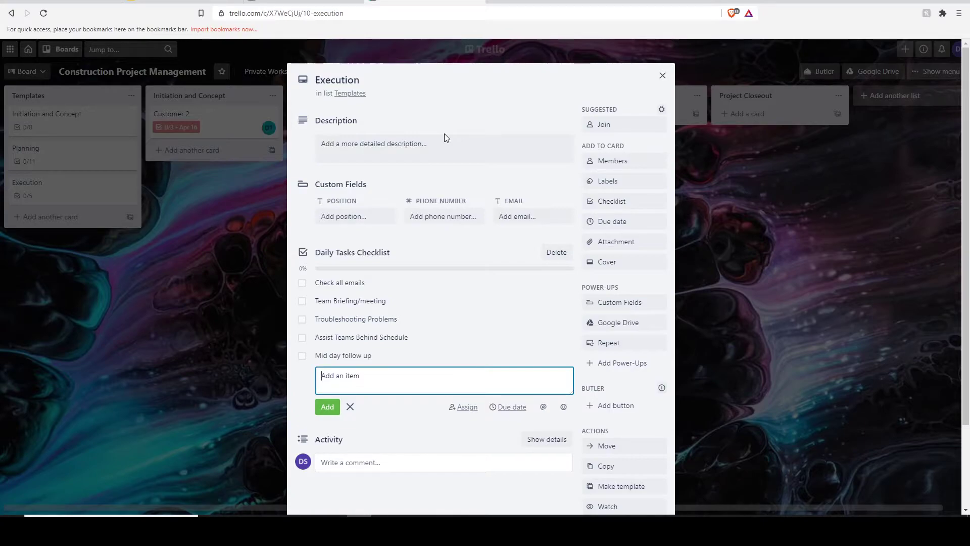
{"action": "type", "text": "Check "}
{"action": "type", "text": "Emails i9n"}
{"action": "type", "text": "n Afternoon"}
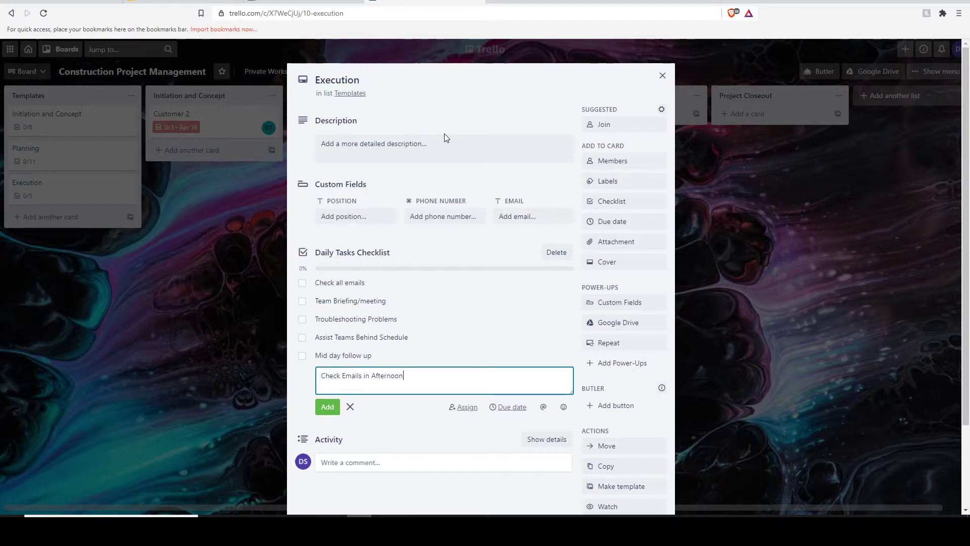
{"action": "key", "text": "Return"}
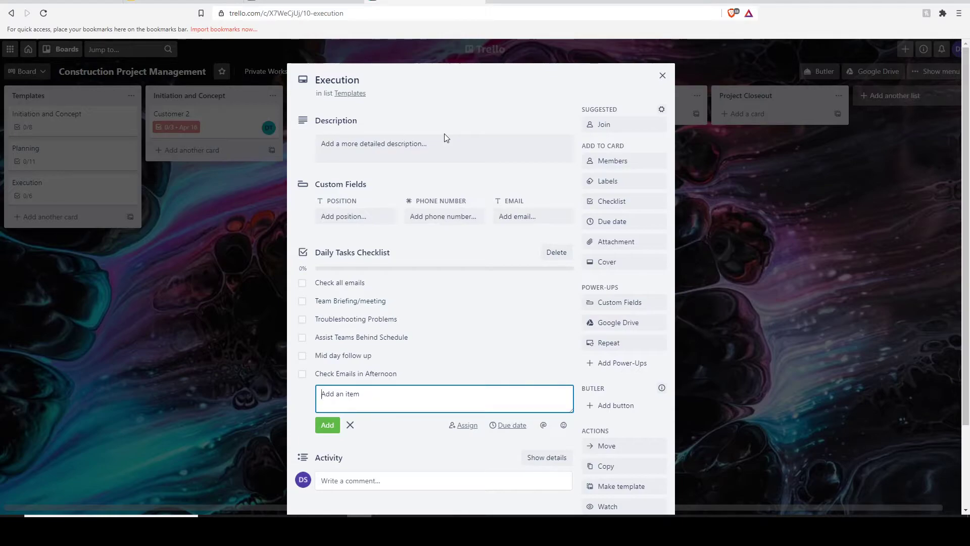
{"action": "type", "text": "Finiancials/Business Meetings/Customer meetings"}
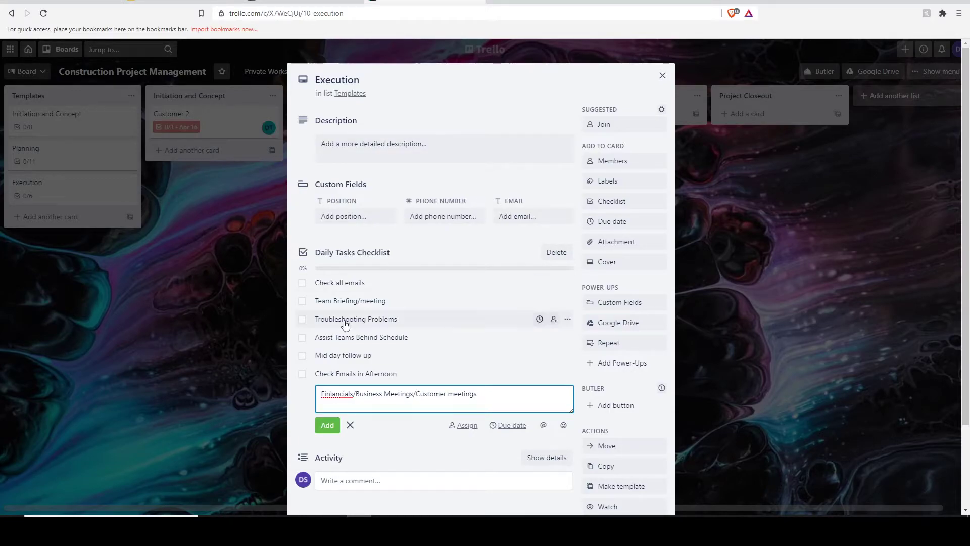
{"action": "right_click", "coordinate": [339, 394]}
{"action": "left_click", "coordinate": [368, 257]}
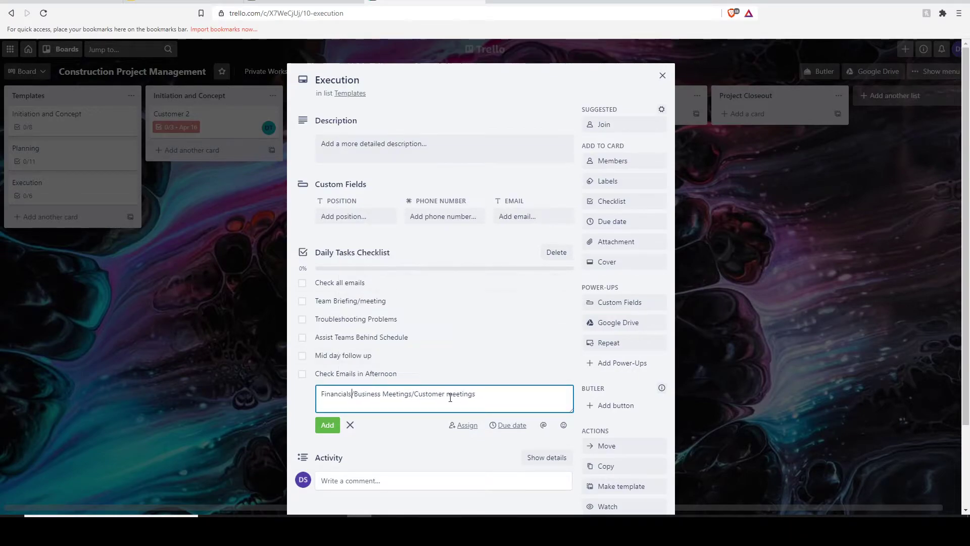
{"action": "left_click", "coordinate": [328, 424]}
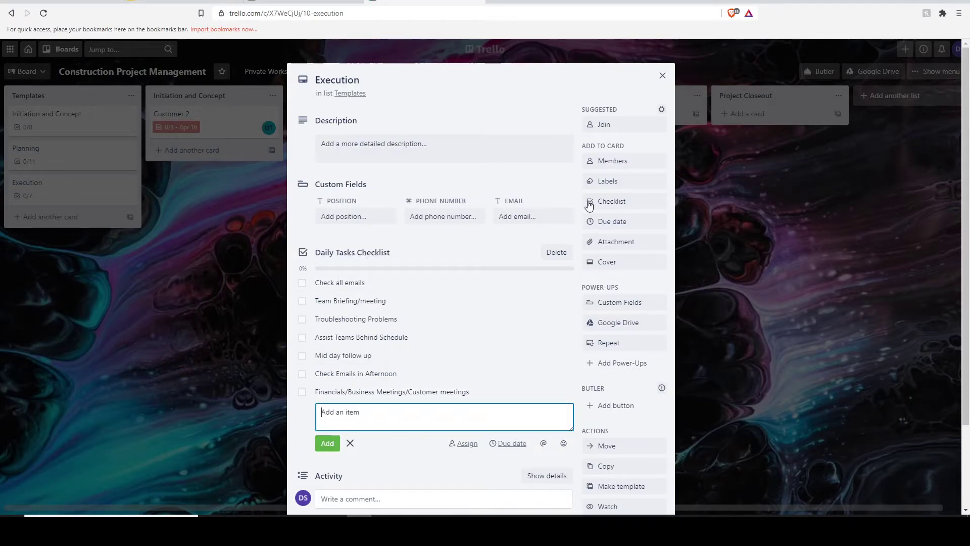
{"action": "left_click", "coordinate": [663, 76]}
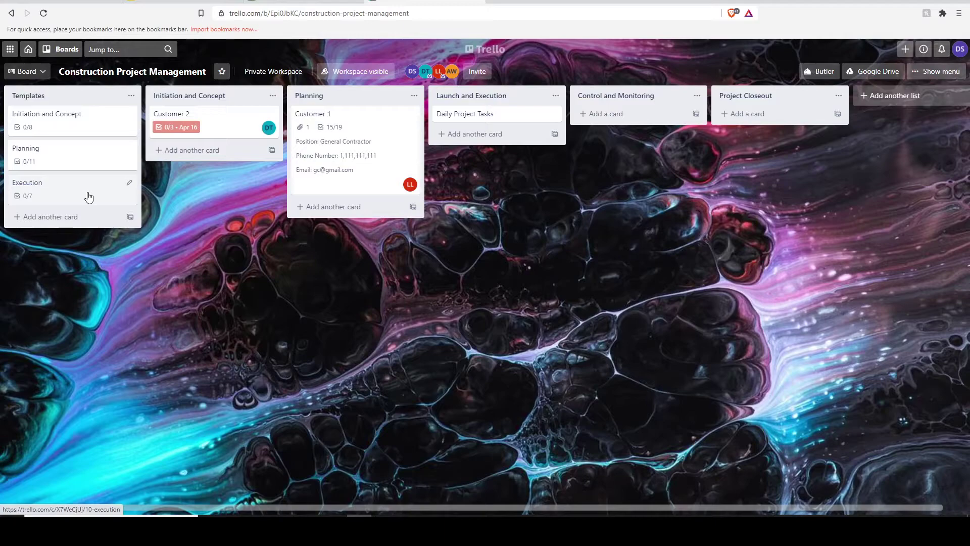
Copy the Execution card with its checklist into the Launch and Execution list.
{"action": "right_click", "coordinate": [88, 197]}
{"action": "left_click", "coordinate": [155, 278]}
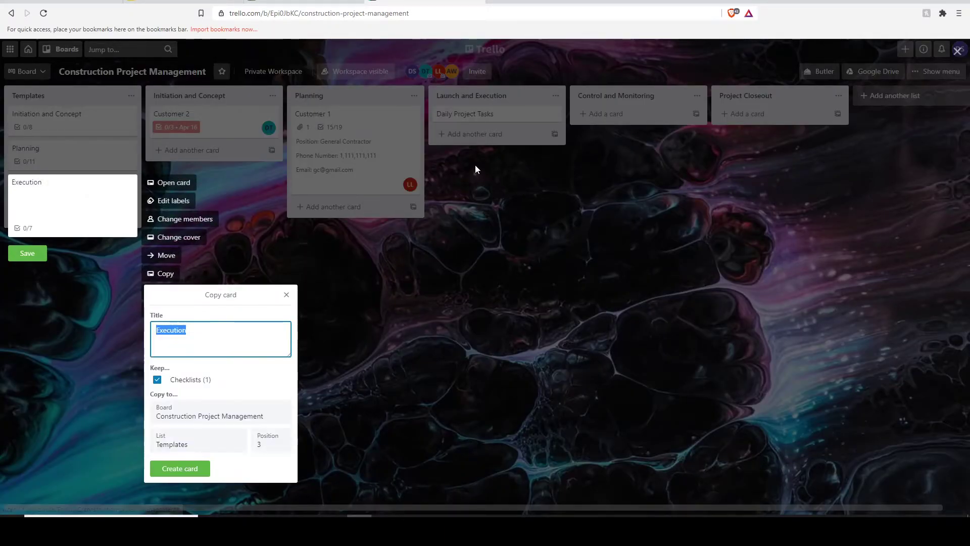
{"action": "left_click", "coordinate": [194, 439]}
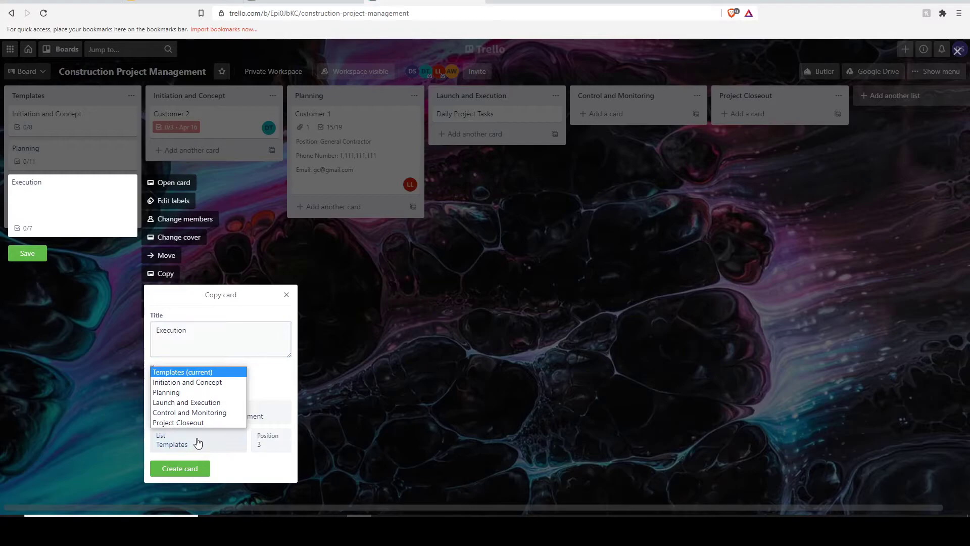
{"action": "left_click", "coordinate": [184, 403]}
{"action": "left_click", "coordinate": [180, 468]}
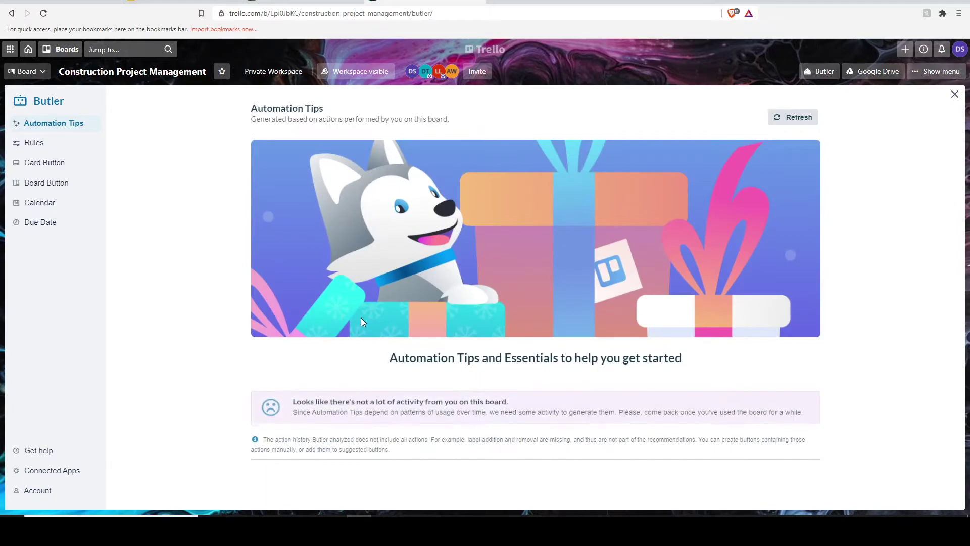
Draft a Butler rule triggered when anyone moves a card out of Launch and Execution.
{"action": "left_click", "coordinate": [75, 144]}
{"action": "left_click", "coordinate": [791, 115]}
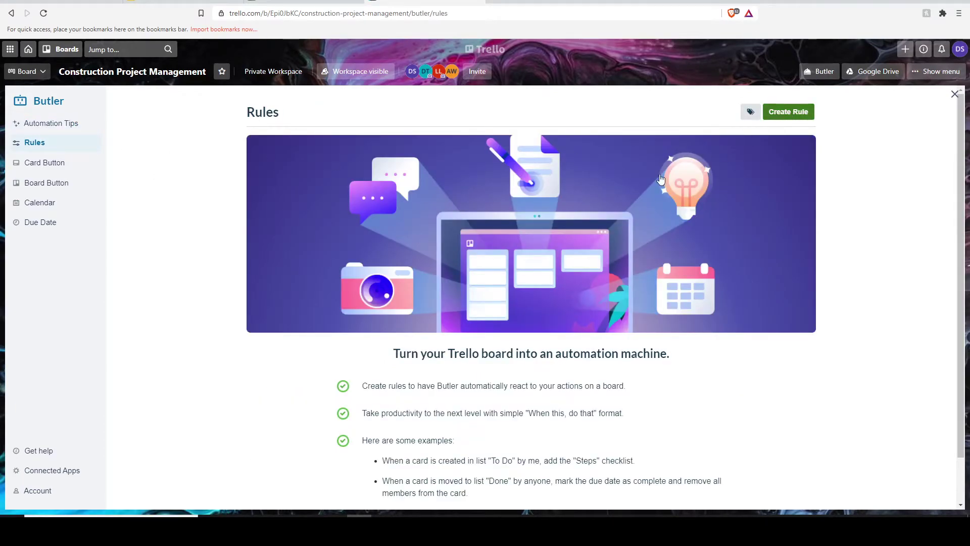
{"action": "left_click", "coordinate": [502, 204]}
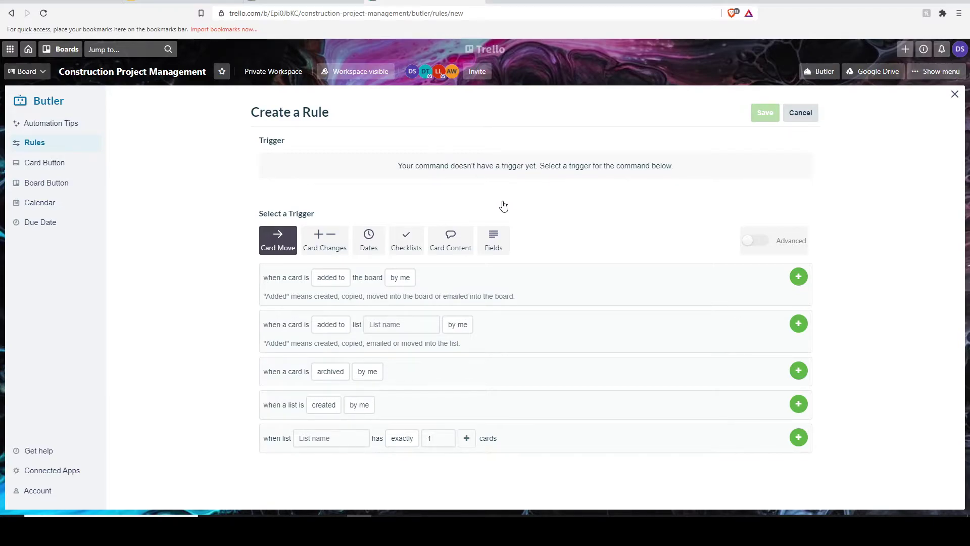
{"action": "left_click", "coordinate": [336, 373]}
{"action": "left_click", "coordinate": [334, 334]}
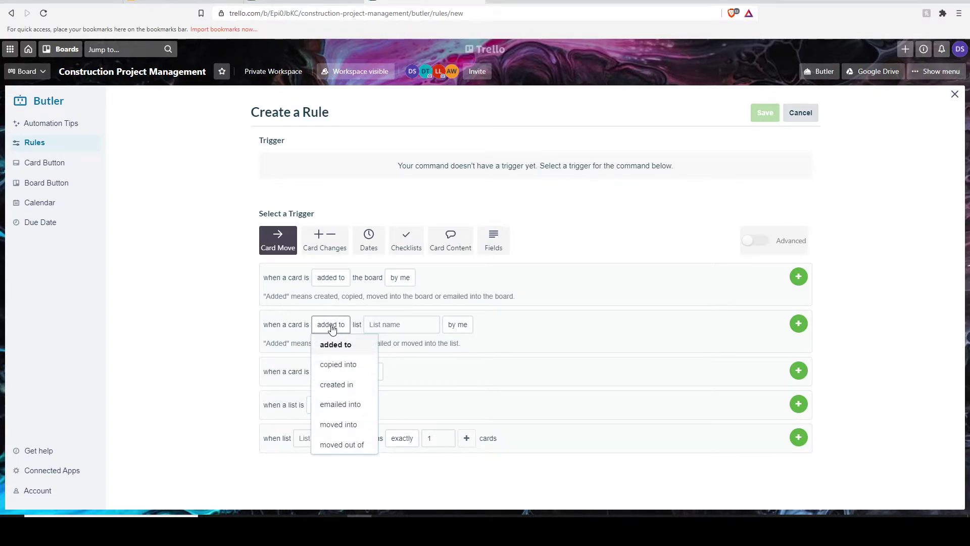
{"action": "left_click", "coordinate": [343, 444]}
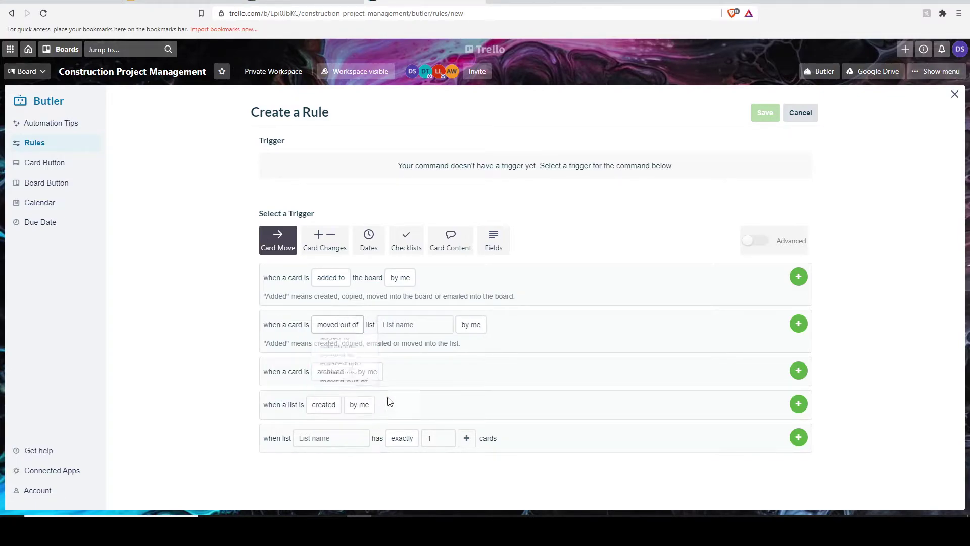
{"action": "left_click", "coordinate": [415, 324]}
{"action": "left_click", "coordinate": [434, 408]}
{"action": "left_click", "coordinate": [473, 328]}
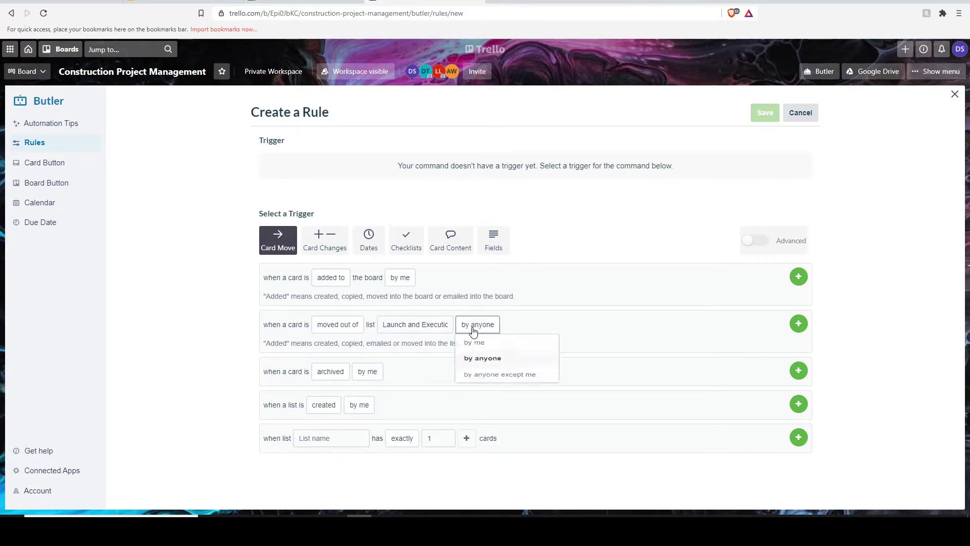
{"action": "left_click", "coordinate": [799, 323]}
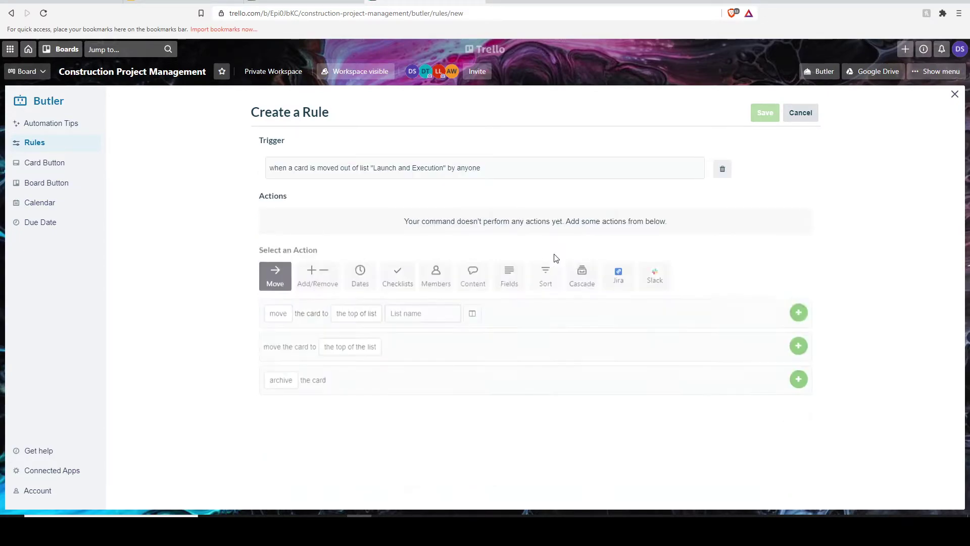
Add an action creating a 'Daily Task Checklist' card in Launch and Execution.
{"action": "left_click", "coordinate": [320, 291]}
{"action": "left_click", "coordinate": [409, 323]}
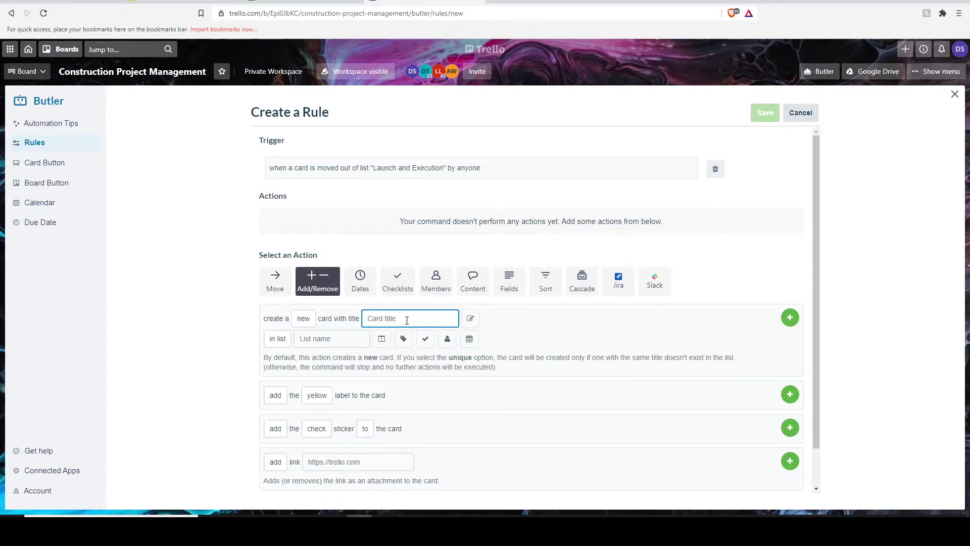
{"action": "type", "text": "Da"}
{"action": "left_click", "coordinate": [320, 340]}
{"action": "left_click", "coordinate": [345, 427]}
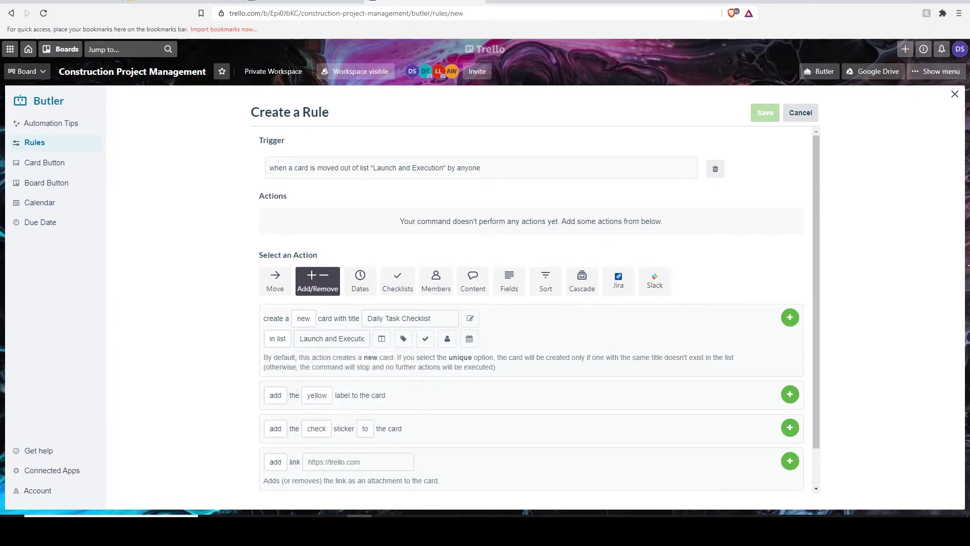
{"action": "key", "text": "Return"}
{"action": "left_click", "coordinate": [402, 348]}
Add an action attaching the Daily Tasks Checklist to the card.
{"action": "scroll", "coordinate": [384, 333], "scroll_direction": "down", "scroll_amount": 1}
{"action": "left_click", "coordinate": [355, 331]}
{"action": "type", "text": "Daily"}
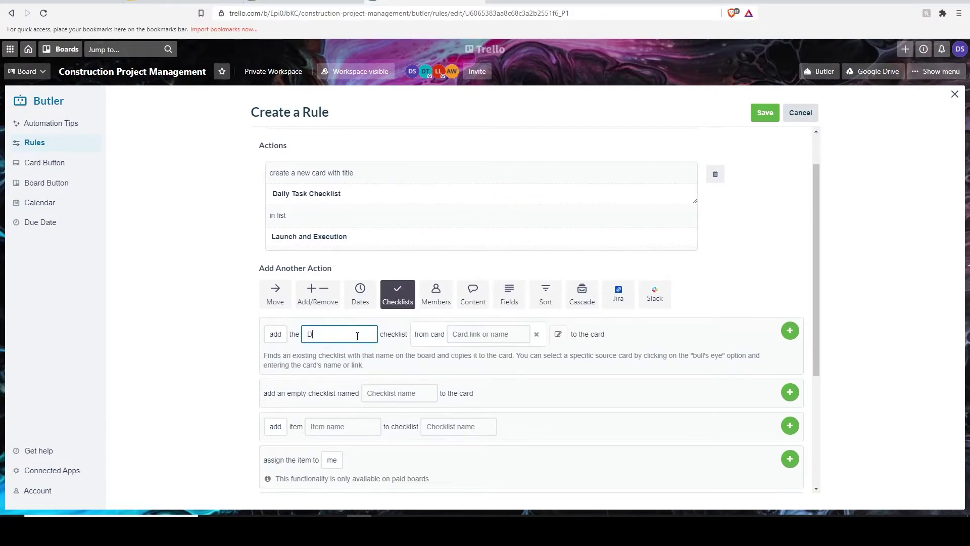
{"action": "key", "text": "Caps_Lock"}
{"action": "type", "text": "Tasks Checklist"}
{"action": "left_click", "coordinate": [717, 293]}
{"action": "left_click", "coordinate": [790, 331]}
{"action": "left_click", "coordinate": [790, 400]}
Add an action setting the card's due date 24 hours later.
{"action": "left_click", "coordinate": [360, 387]}
{"action": "scroll", "coordinate": [314, 372], "scroll_direction": "down", "scroll_amount": 2}
{"action": "left_click", "coordinate": [326, 372]}
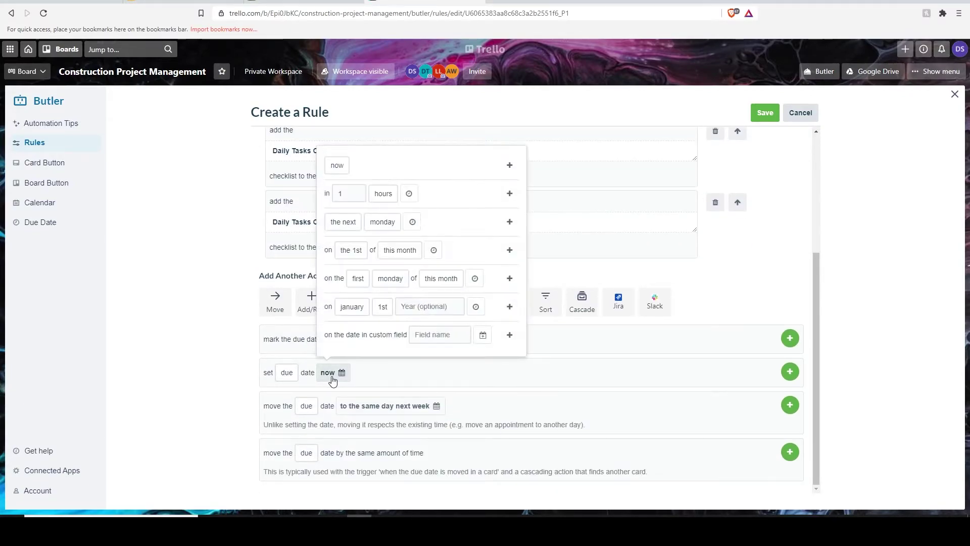
{"action": "left_click", "coordinate": [347, 198]}
{"action": "left_click_drag", "start_coordinate": [346, 198], "coordinate": [320, 202]}
{"action": "type", "text": "24"}
{"action": "left_click", "coordinate": [509, 193]}
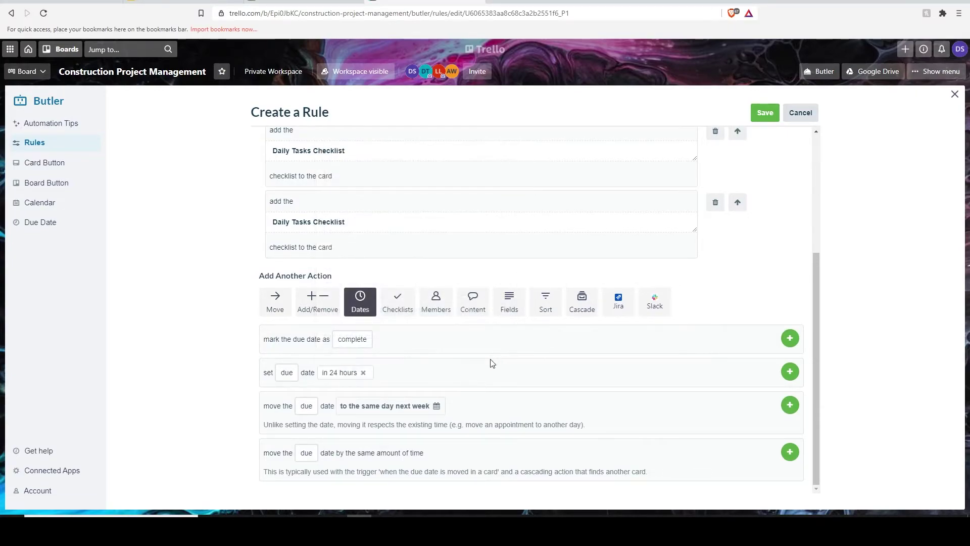
{"action": "left_click", "coordinate": [790, 372]}
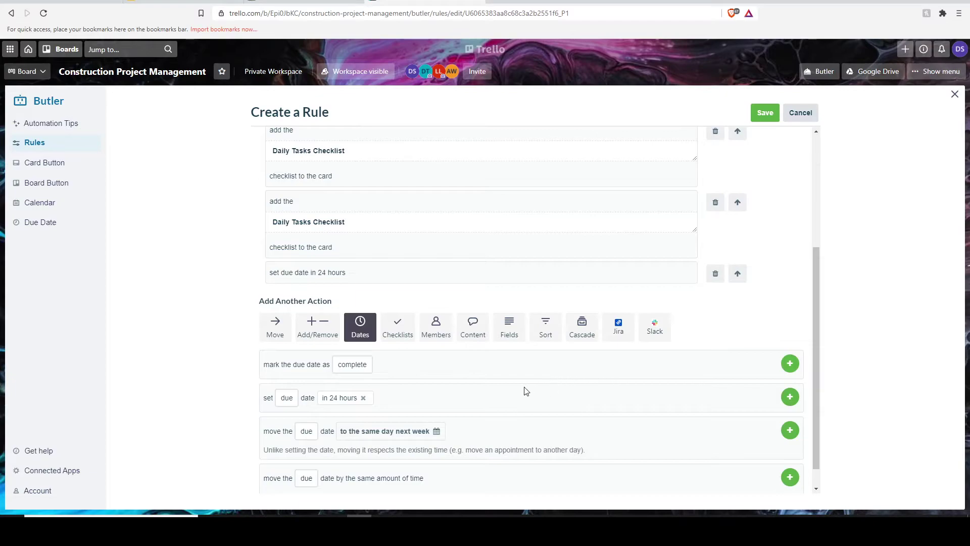
Add an email notification action with recipient address, subject and message, then save the rule.
{"action": "left_click", "coordinate": [472, 333]}
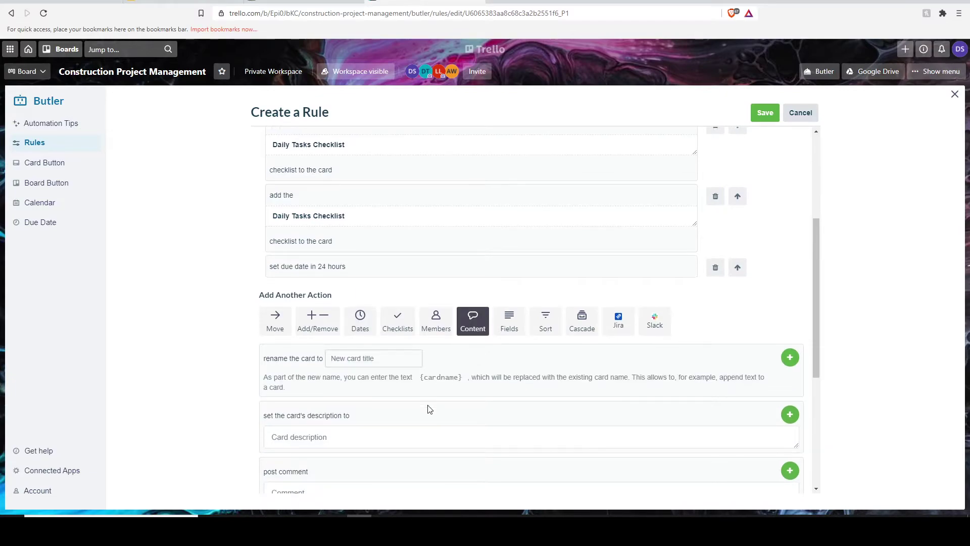
{"action": "scroll", "coordinate": [427, 405], "scroll_direction": "down", "scroll_amount": 3}
{"action": "scroll", "coordinate": [352, 387], "scroll_direction": "down", "scroll_amount": 2}
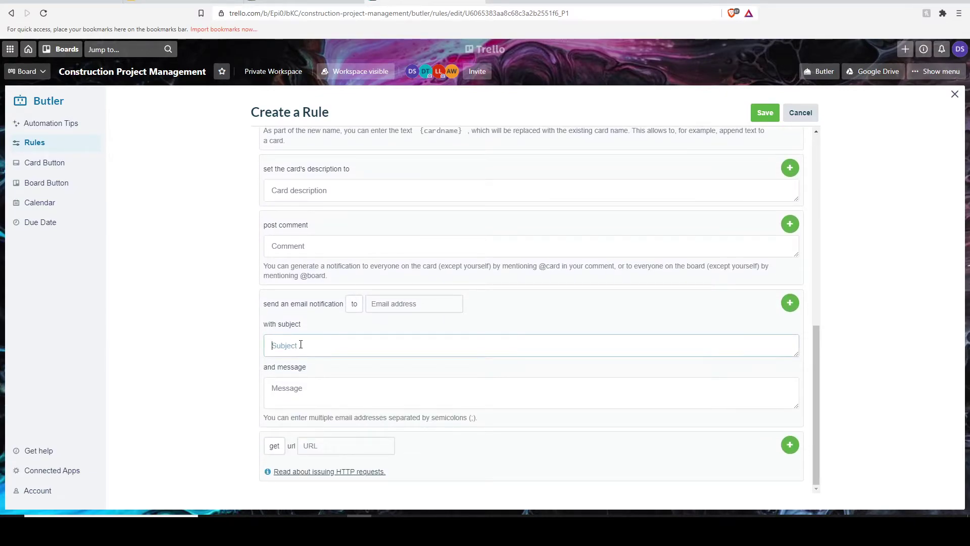
{"action": "left_click", "coordinate": [399, 303]}
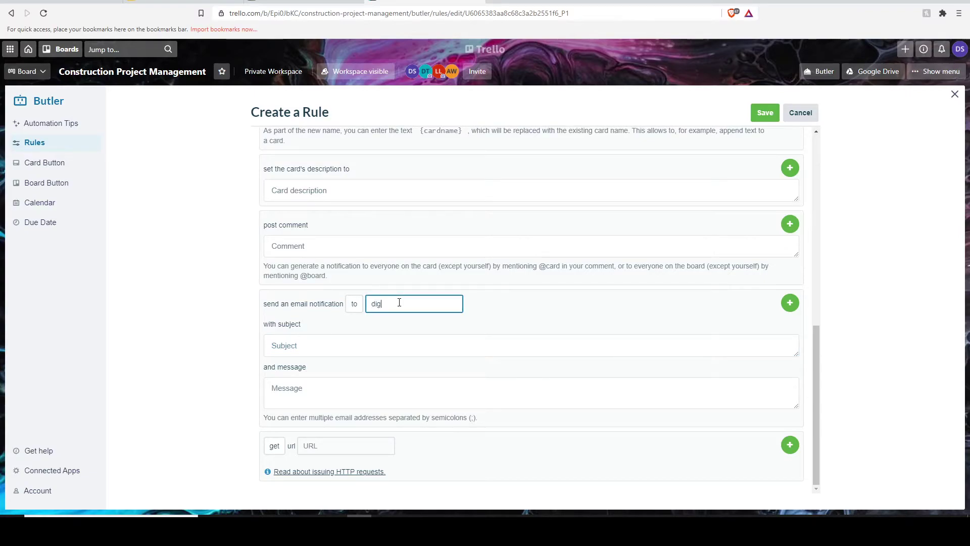
{"action": "left_click", "coordinate": [339, 351]}
{"action": "type", "text": "Daily Project Tasks"}
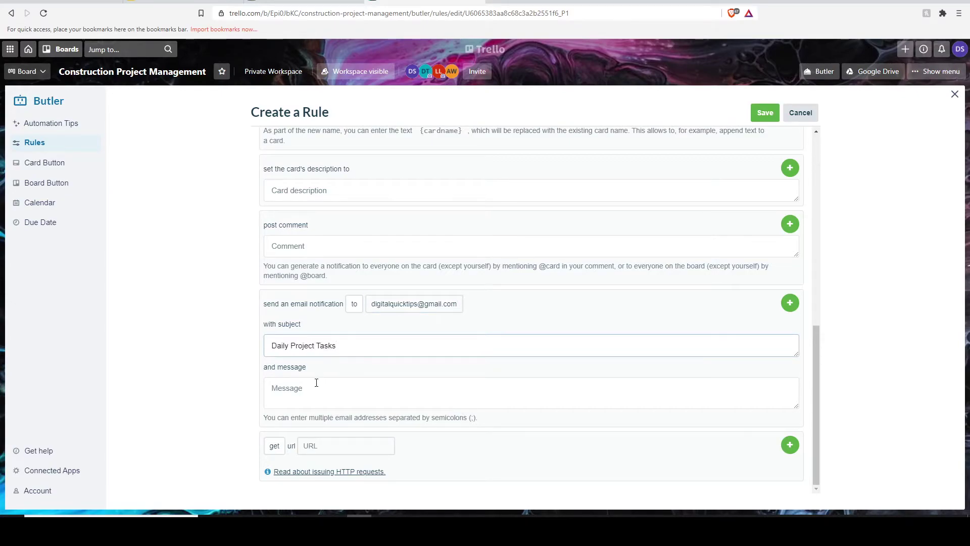
{"action": "left_click", "coordinate": [316, 382]}
{"action": "type", "text": "To be completed by end of the day"}
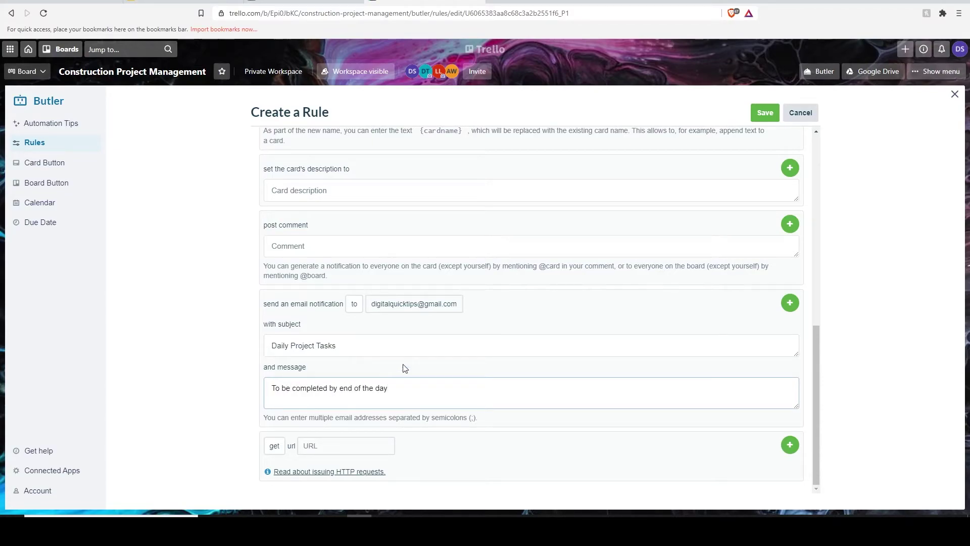
{"action": "left_click", "coordinate": [787, 308]}
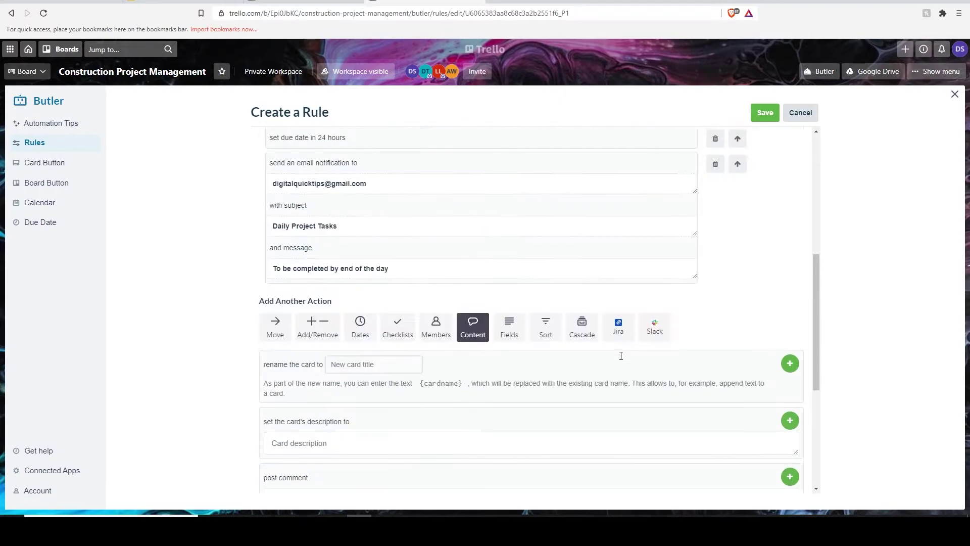
{"action": "scroll", "coordinate": [622, 354], "scroll_direction": "down", "scroll_amount": 5}
{"action": "scroll", "coordinate": [622, 357], "scroll_direction": "up", "scroll_amount": 8}
{"action": "left_click", "coordinate": [764, 114]}
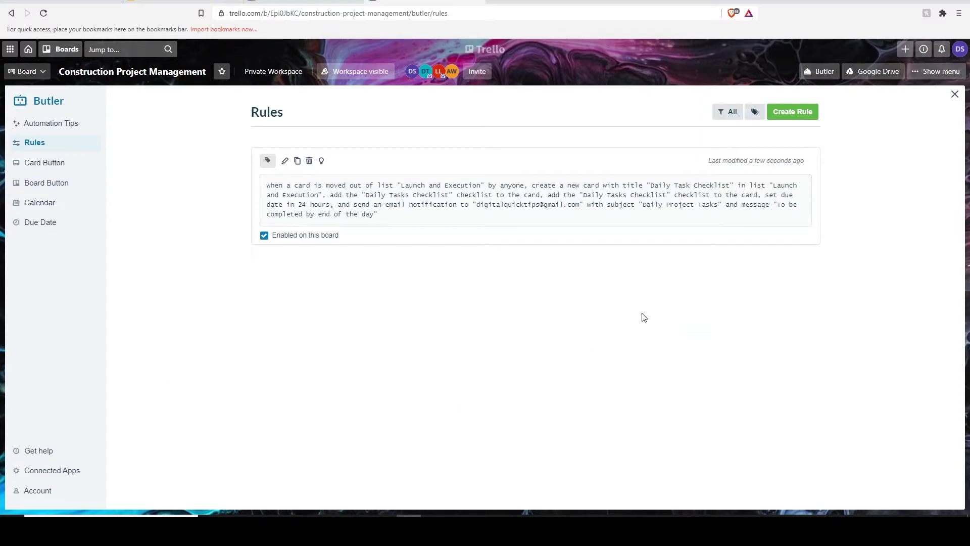
Start a new rule triggered when a card's due date is marked complete.
{"action": "left_click", "coordinate": [803, 115]}
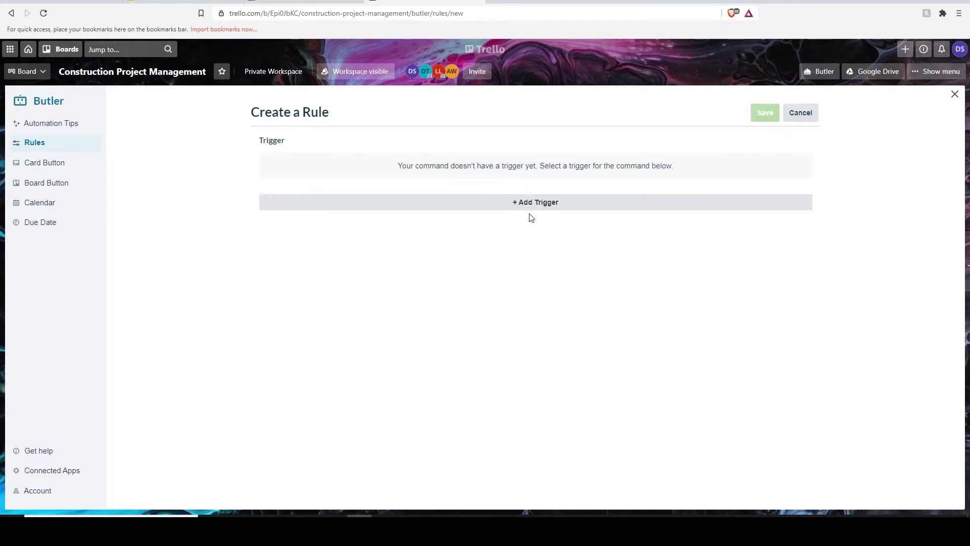
{"action": "left_click", "coordinate": [535, 211]}
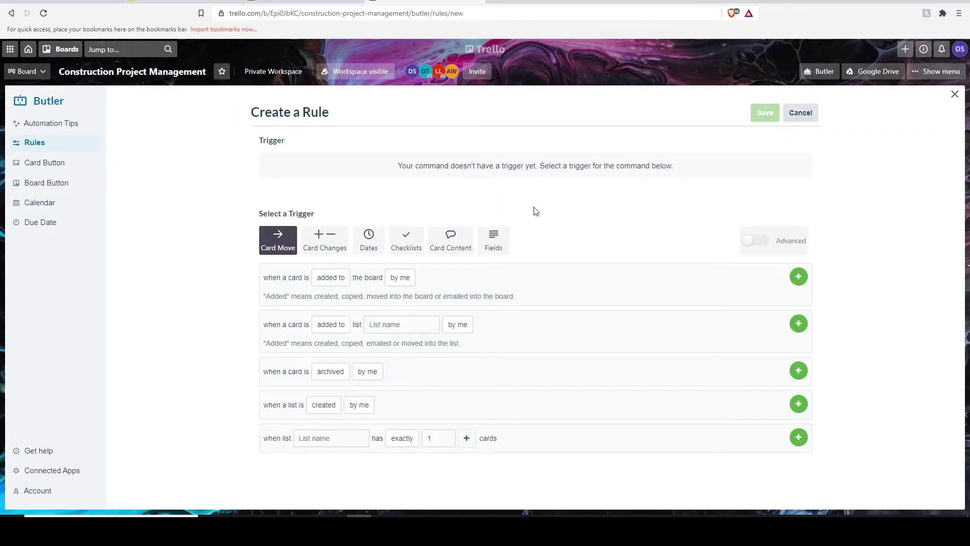
{"action": "left_click", "coordinate": [368, 238]}
{"action": "left_click", "coordinate": [453, 326]}
{"action": "left_click", "coordinate": [457, 344]}
{"action": "left_click", "coordinate": [798, 324]}
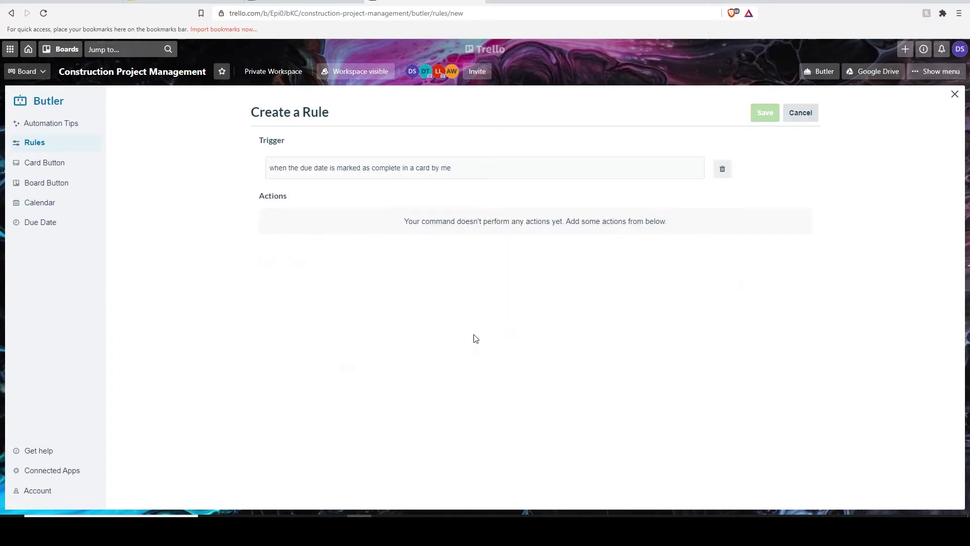
Add an action moving the card to the top of Completed Tasks, and save the rule.
{"action": "left_click", "coordinate": [275, 280]}
{"action": "left_click", "coordinate": [356, 319]}
{"action": "left_click", "coordinate": [347, 370]}
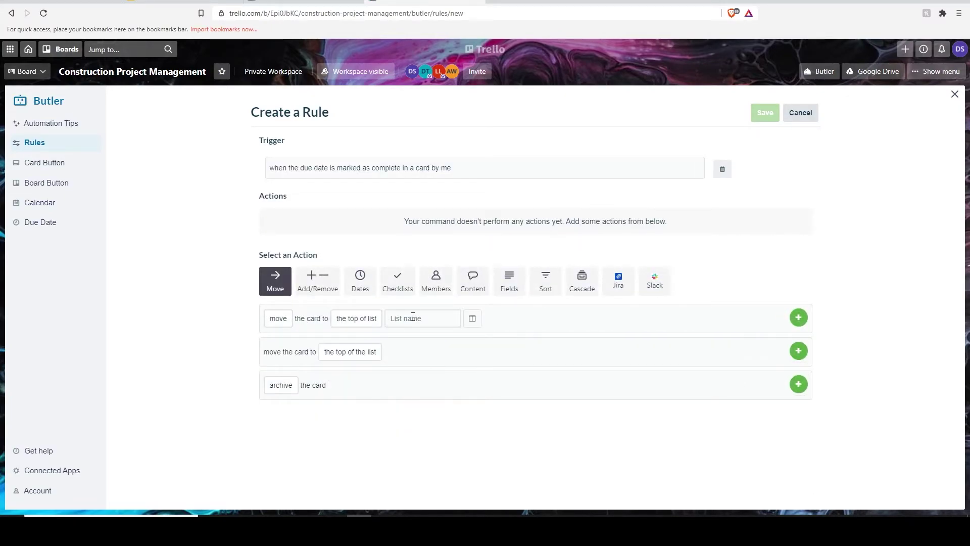
{"action": "left_click", "coordinate": [411, 319]}
{"action": "type", "text": "Completed Tasks"}
{"action": "left_click", "coordinate": [798, 318]}
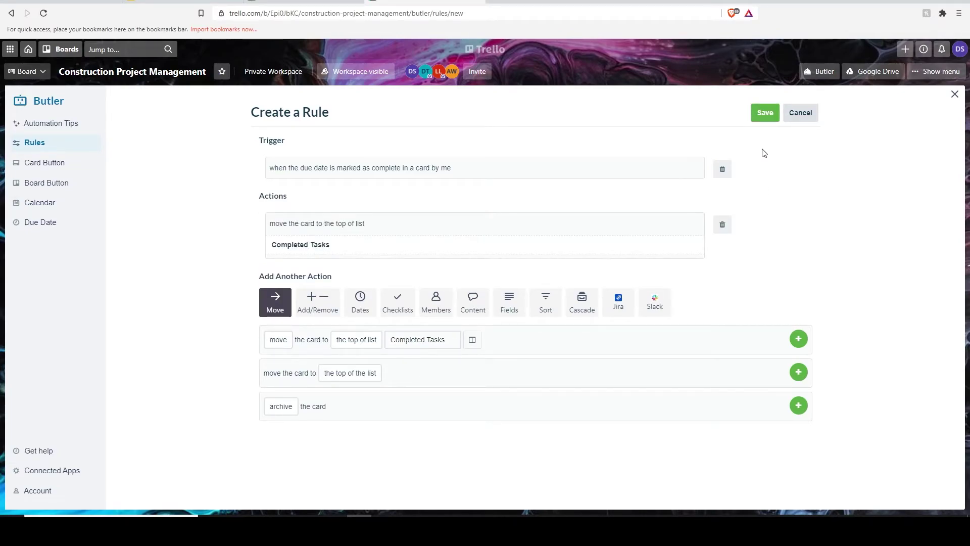
{"action": "left_click", "coordinate": [765, 112]}
Create a 'Completed Tasks' list after Project Closeout and scroll the board back left.
{"action": "left_click", "coordinate": [954, 99]}
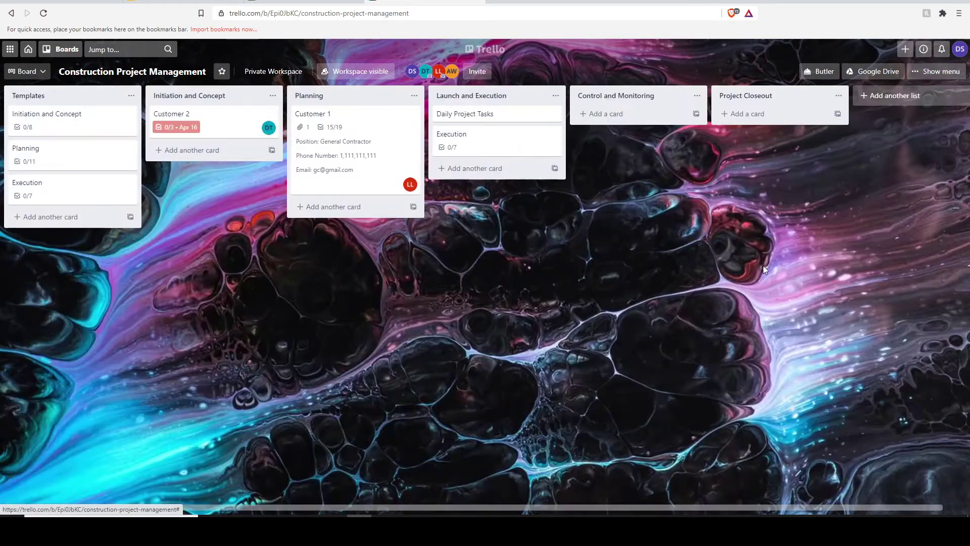
{"action": "left_click", "coordinate": [872, 97]}
{"action": "type", "text": "Complete"}
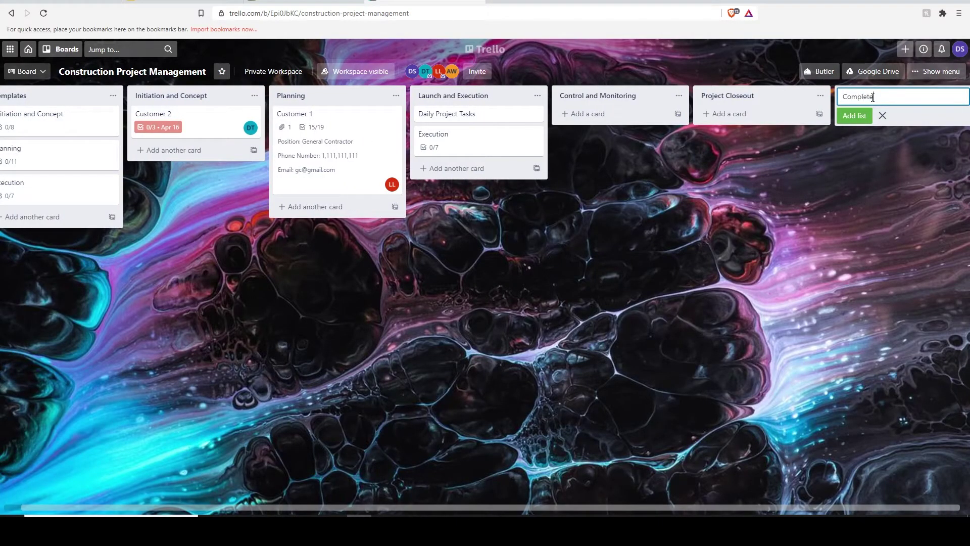
{"action": "type", "text": "d"}
{"action": "key", "text": "Return"}
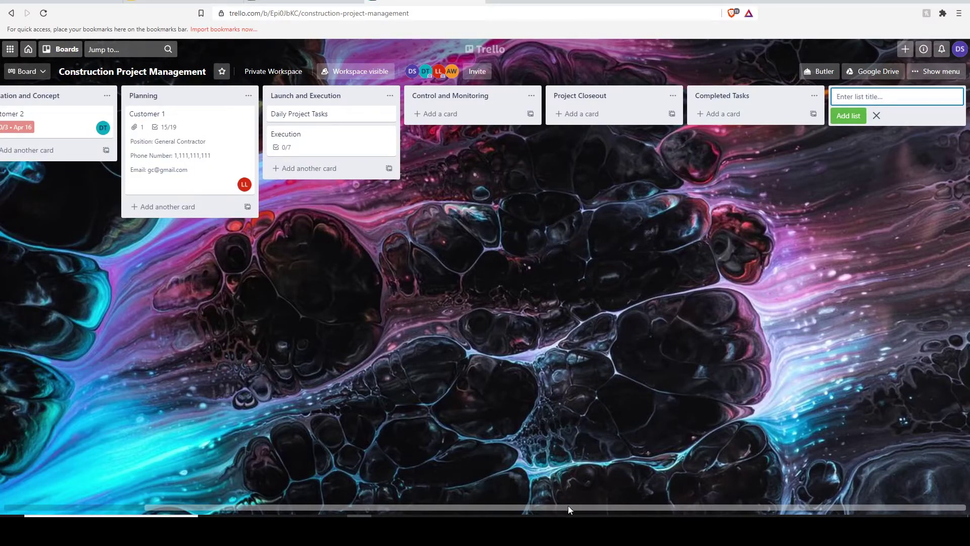
{"action": "left_click_drag", "start_coordinate": [568, 508], "coordinate": [526, 409]}
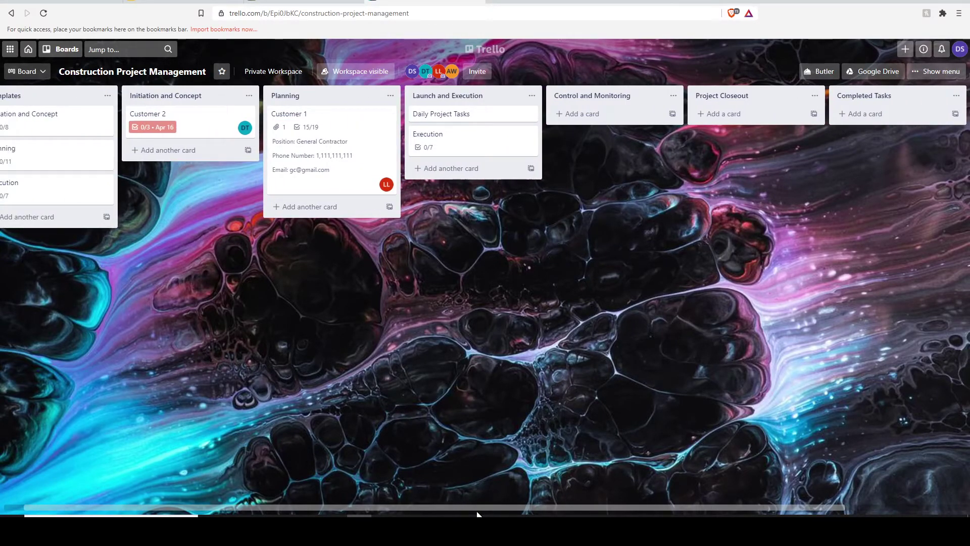
{"action": "left_click_drag", "start_coordinate": [477, 515], "coordinate": [412, 513]}
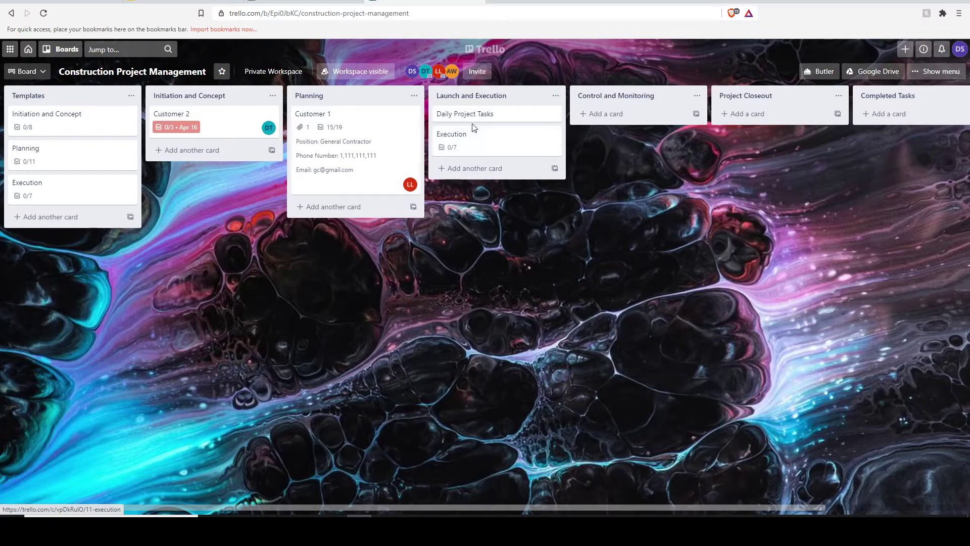
Tick off all seven checklist items on the Execution card.
{"action": "left_click", "coordinate": [469, 138]}
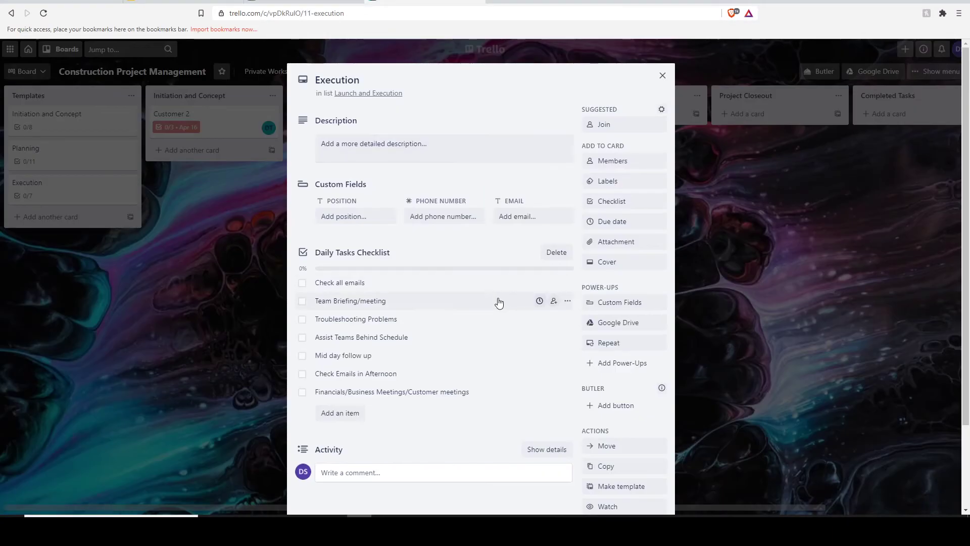
{"action": "left_click", "coordinate": [303, 284]}
{"action": "left_click", "coordinate": [302, 301]}
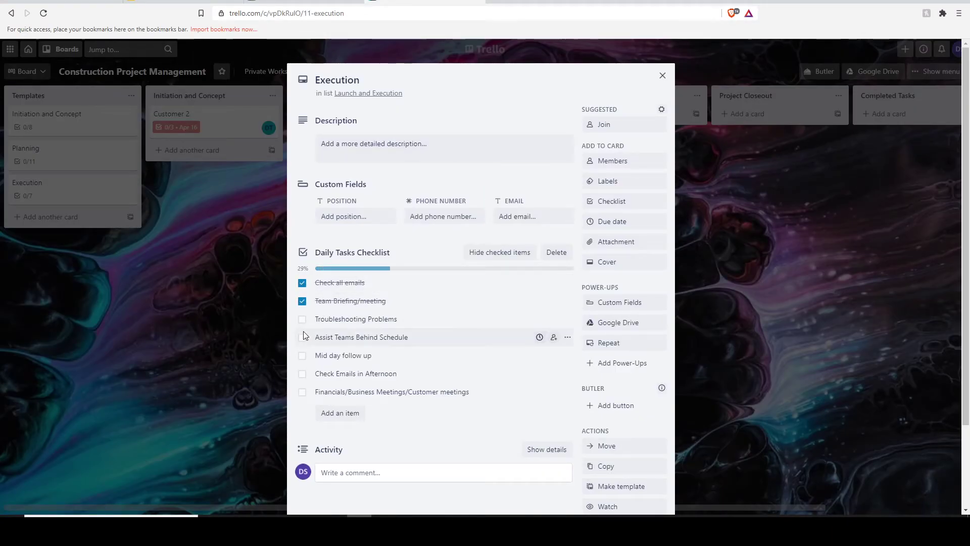
{"action": "left_click", "coordinate": [303, 319]}
{"action": "left_click", "coordinate": [302, 337]}
{"action": "left_click", "coordinate": [302, 391]}
{"action": "left_click", "coordinate": [302, 373]}
{"action": "left_click", "coordinate": [303, 355]}
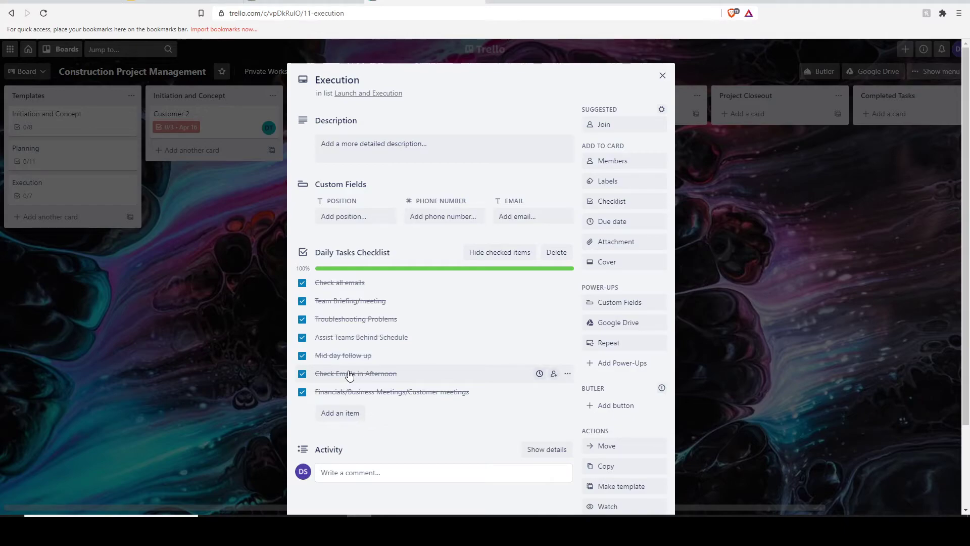
Set a May 4, 8:34 PM due date, mark it complete, and reopen the card in Completed Tasks.
{"action": "left_click", "coordinate": [617, 221]}
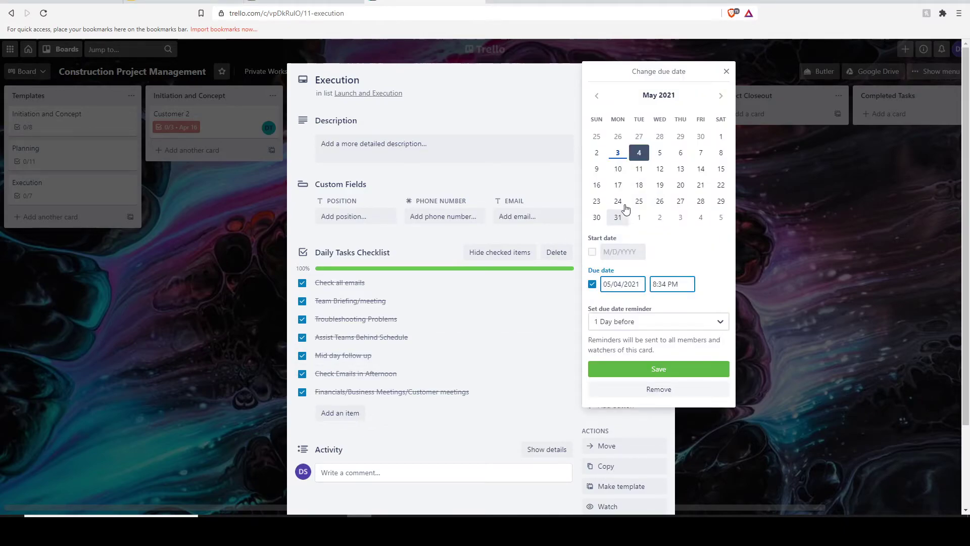
{"action": "left_click", "coordinate": [657, 369]}
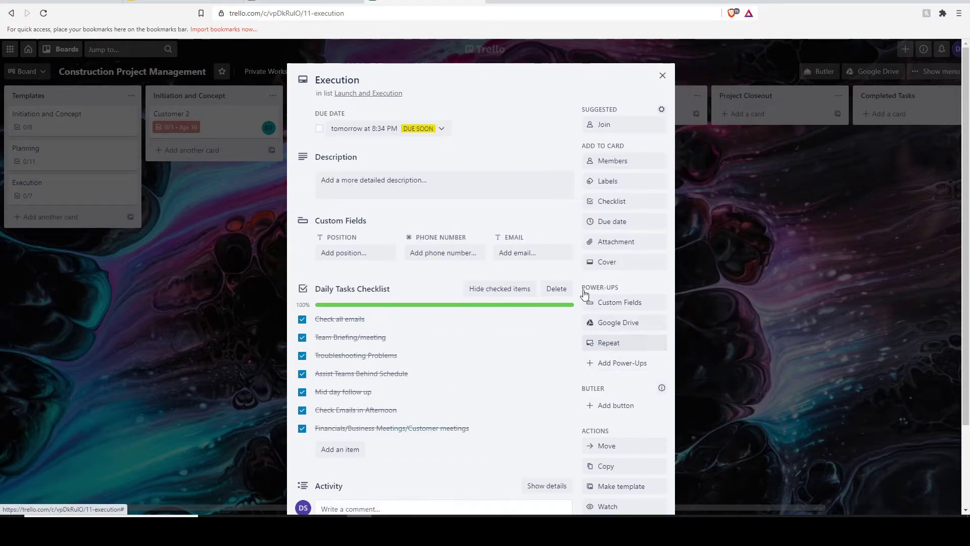
{"action": "left_click", "coordinate": [319, 130]}
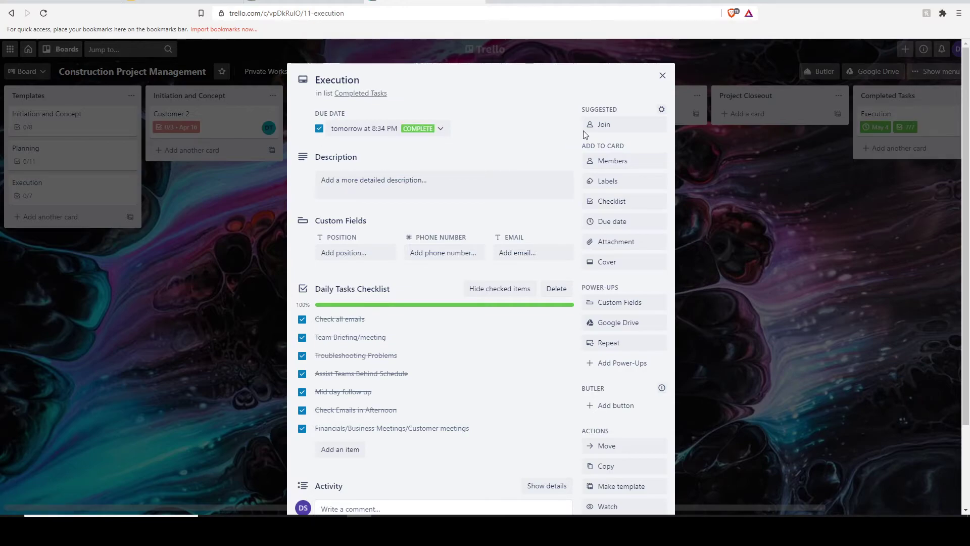
{"action": "left_click", "coordinate": [662, 75]}
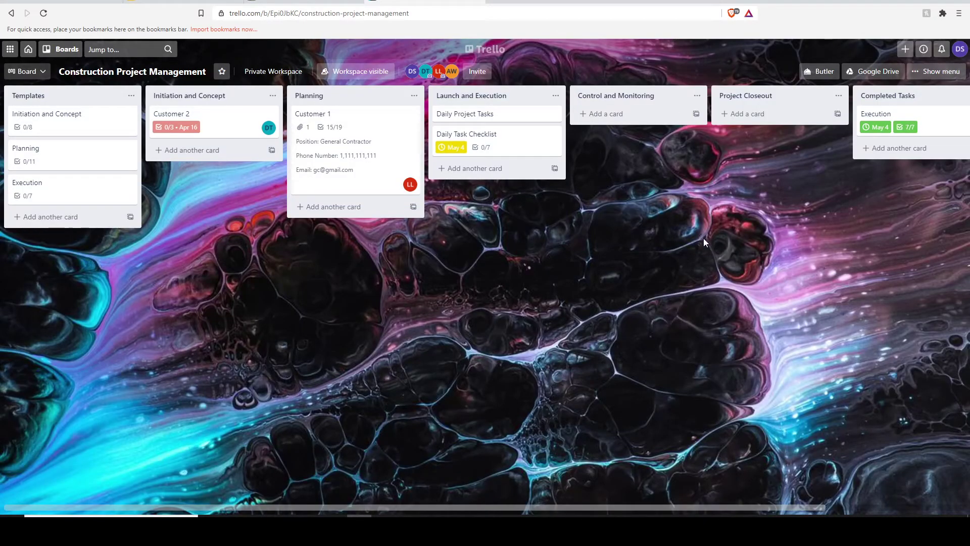
{"action": "left_click", "coordinate": [948, 119]}
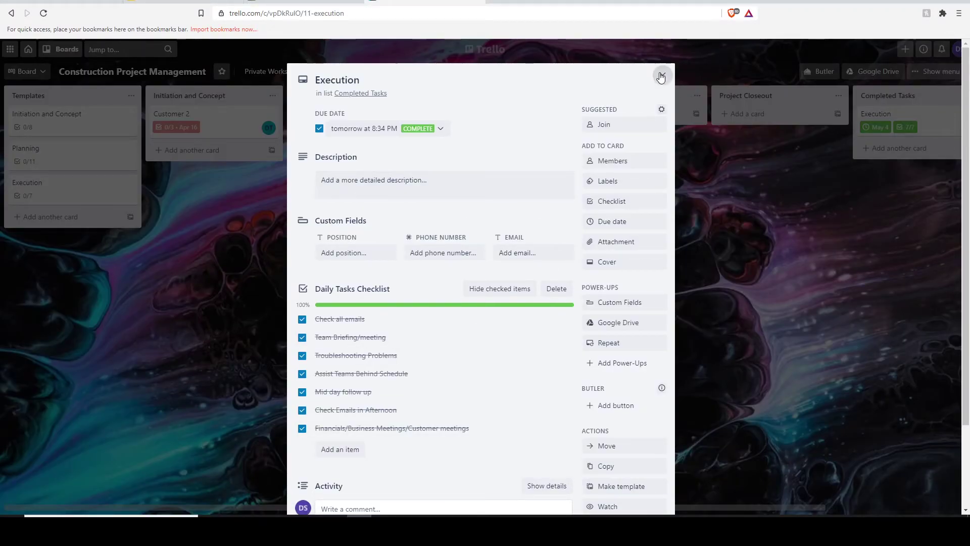
Tick all seven Daily Task Checklist items and mark the card's due date complete.
{"action": "left_click", "coordinate": [661, 76]}
{"action": "left_click", "coordinate": [505, 141]}
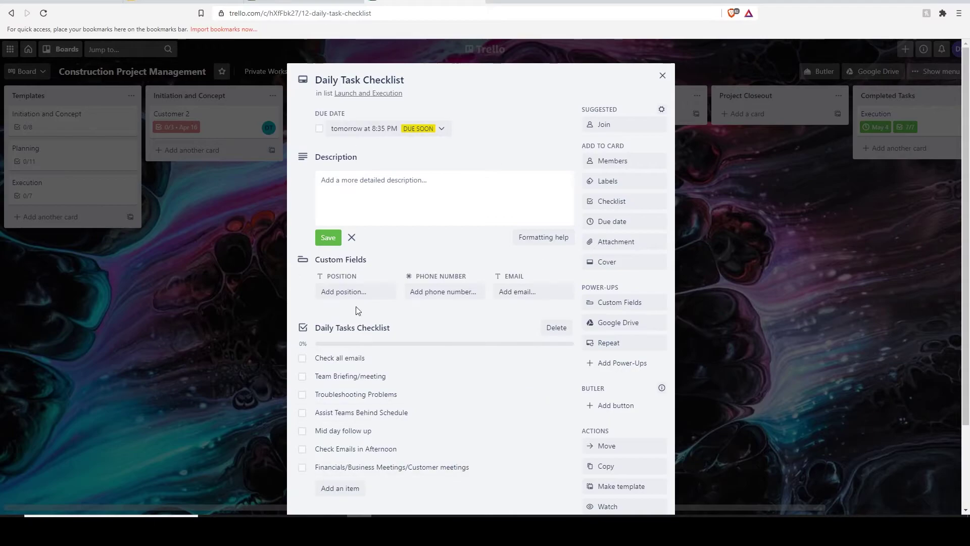
{"action": "left_click", "coordinate": [302, 358]}
{"action": "left_click", "coordinate": [302, 337]}
{"action": "left_click", "coordinate": [302, 355]}
{"action": "left_click", "coordinate": [302, 373]}
{"action": "left_click", "coordinate": [302, 410]}
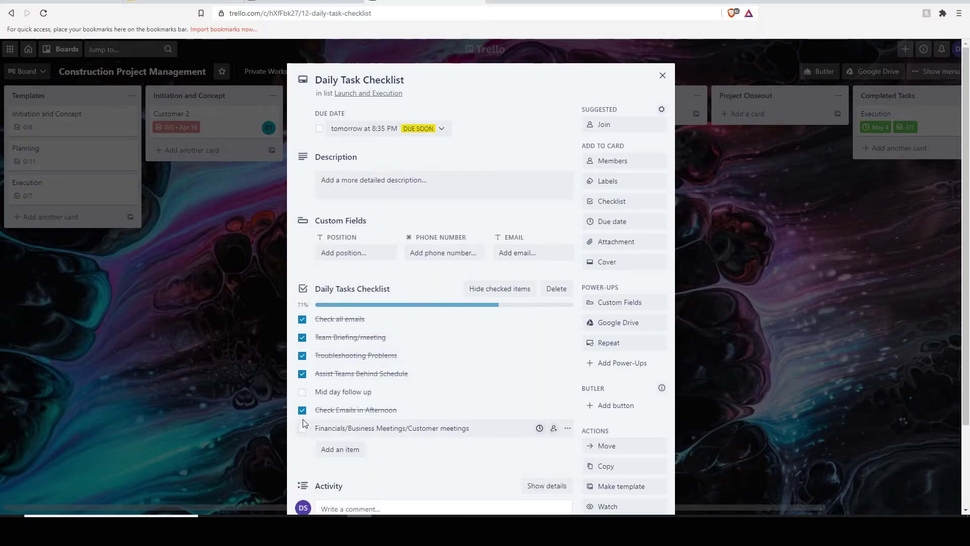
{"action": "left_click", "coordinate": [302, 428]}
{"action": "left_click", "coordinate": [302, 392]}
{"action": "left_click", "coordinate": [319, 128]}
{"action": "left_click", "coordinate": [662, 75]}
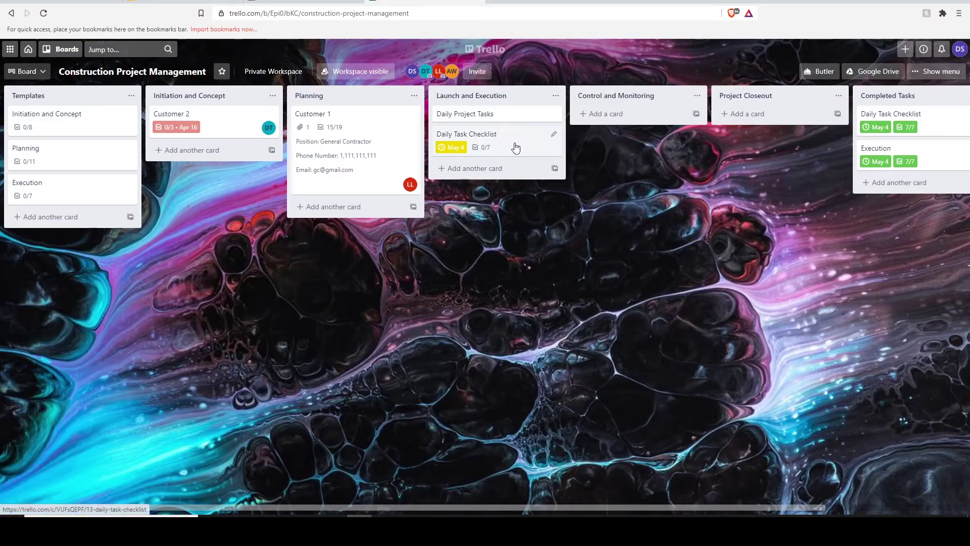
Check the finished 7/7 card in Completed Tasks and the fresh 0/7 copy in Launch and Execution.
{"action": "left_click", "coordinate": [883, 115]}
{"action": "left_click", "coordinate": [661, 74]}
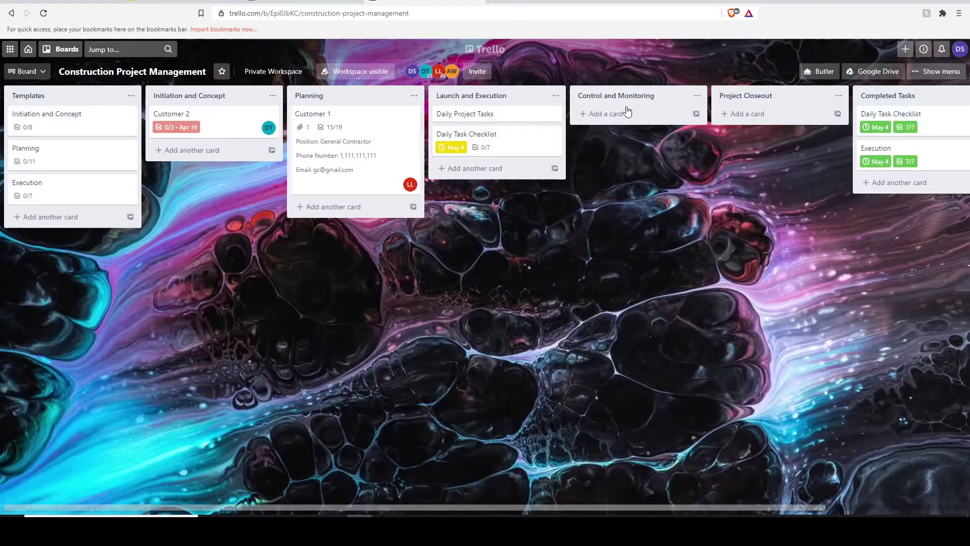
{"action": "left_click", "coordinate": [516, 149]}
{"action": "left_click", "coordinate": [661, 74]}
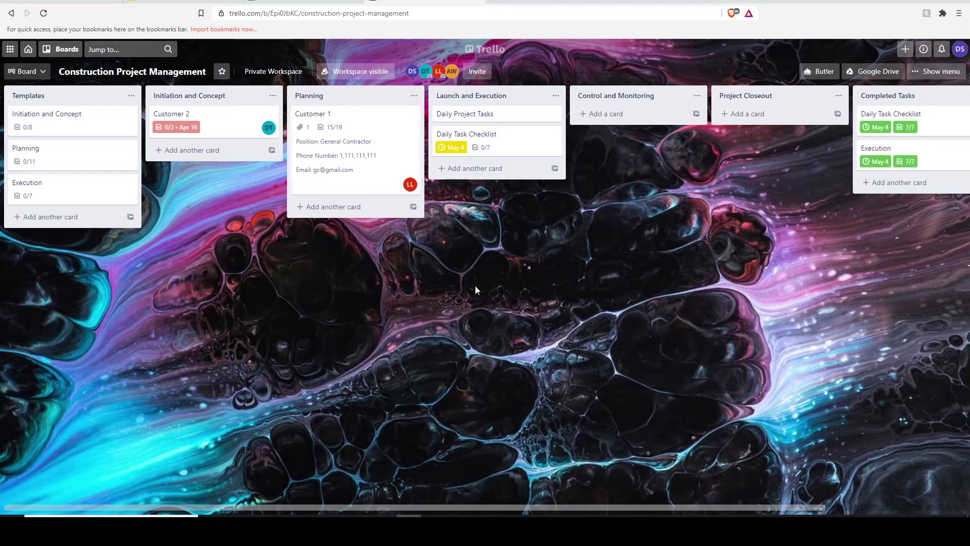
Add a card named 'Card Repeator' to the Launch and Execution list.
{"action": "key", "text": "w"}
{"action": "left_click", "coordinate": [472, 168]}
{"action": "type", "text": "Card Repeator"}
{"action": "key", "text": "Return"}
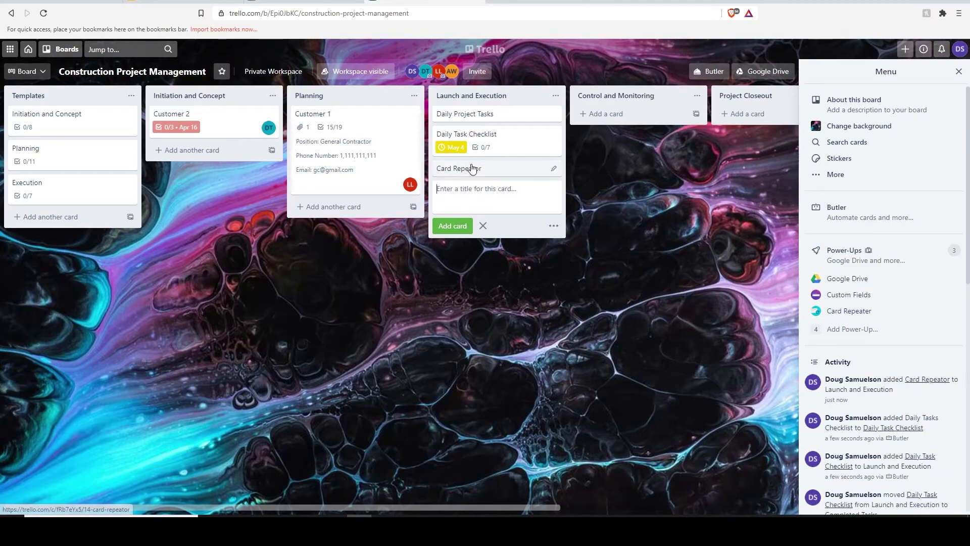
{"action": "key", "text": "Escape"}
{"action": "left_click", "coordinate": [958, 71]}
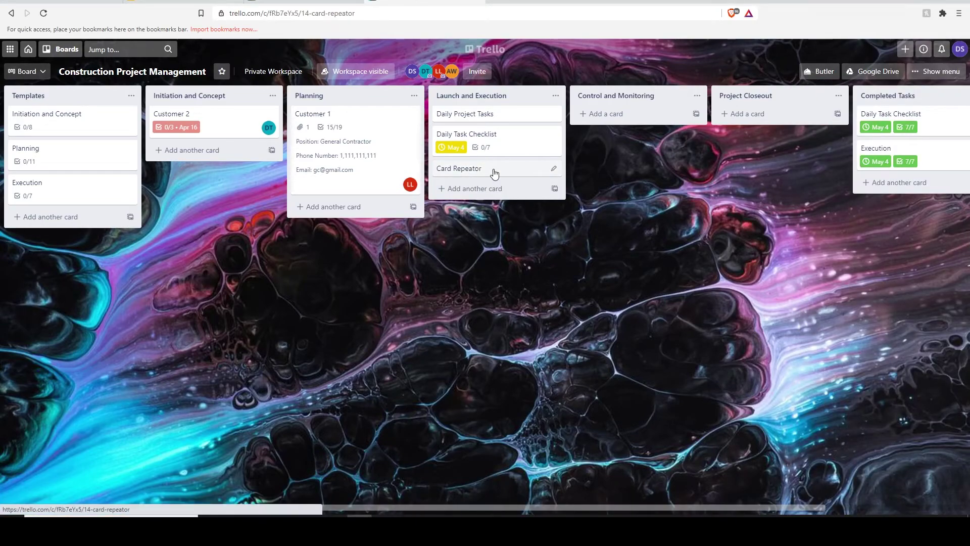
Open the Card Repeator card's repeat settings with a weekly frequency.
{"action": "left_click", "coordinate": [495, 172]}
{"action": "left_click", "coordinate": [619, 349]}
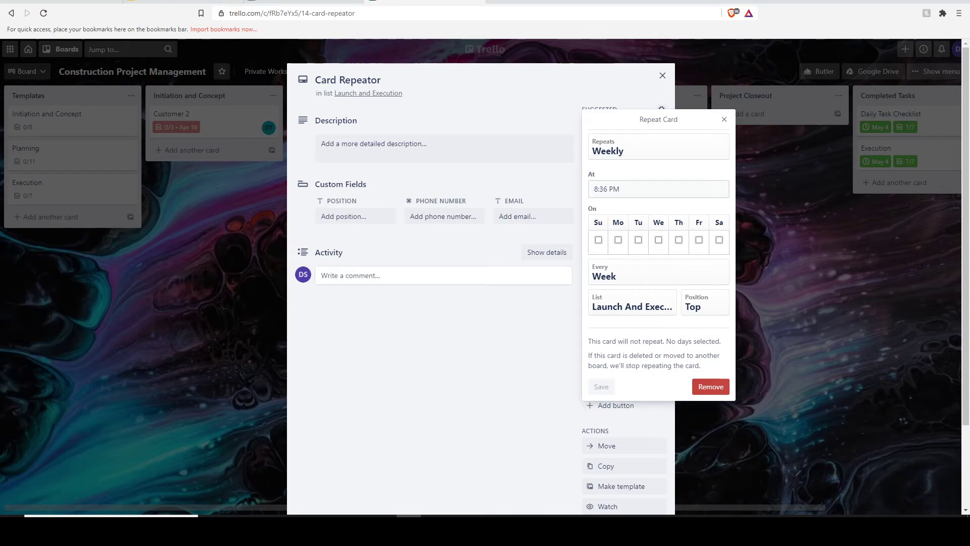
{"action": "left_click", "coordinate": [646, 151]}
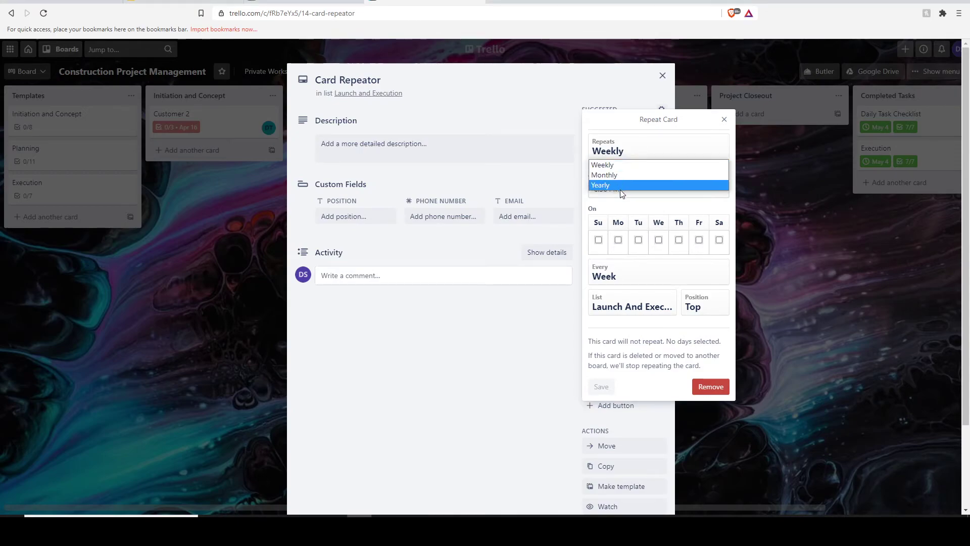
{"action": "left_click", "coordinate": [643, 151]}
{"action": "left_click", "coordinate": [621, 187]}
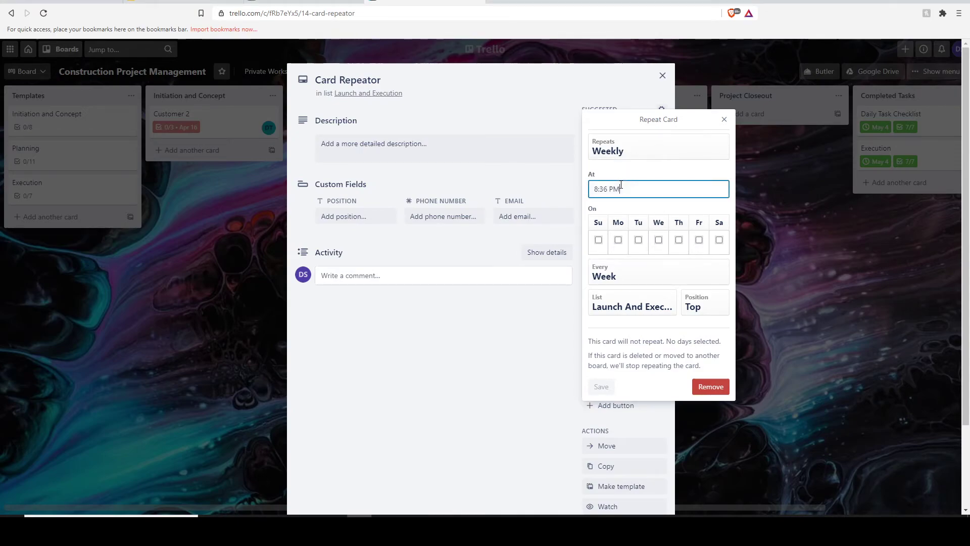
{"action": "left_click_drag", "start_coordinate": [626, 194], "coordinate": [558, 205]}
{"action": "left_click", "coordinate": [598, 241]}
{"action": "left_click", "coordinate": [598, 240]}
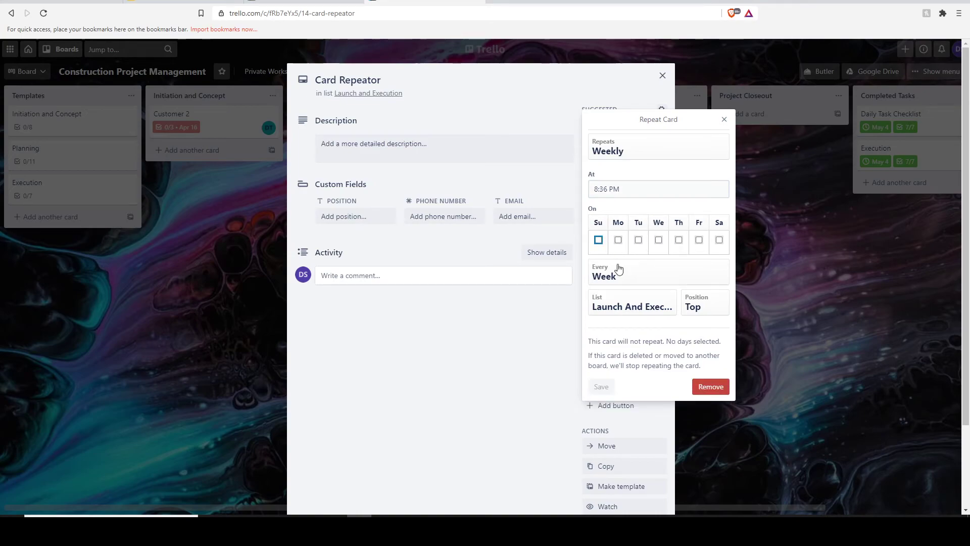
Leave the repeat interval at every week.
{"action": "left_click", "coordinate": [622, 277]}
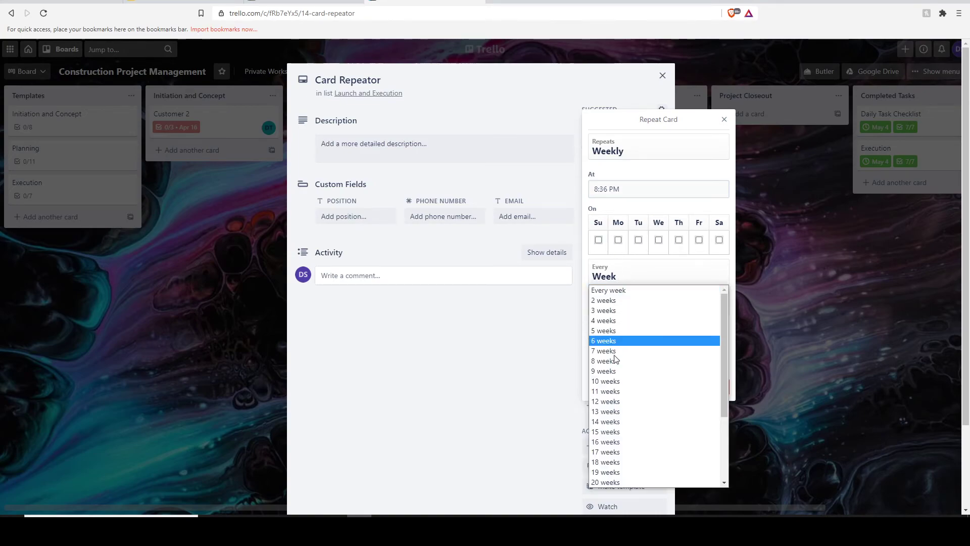
{"action": "scroll", "coordinate": [627, 468], "scroll_direction": "down", "scroll_amount": 3}
{"action": "left_click", "coordinate": [673, 267]}
{"action": "left_click", "coordinate": [645, 302]}
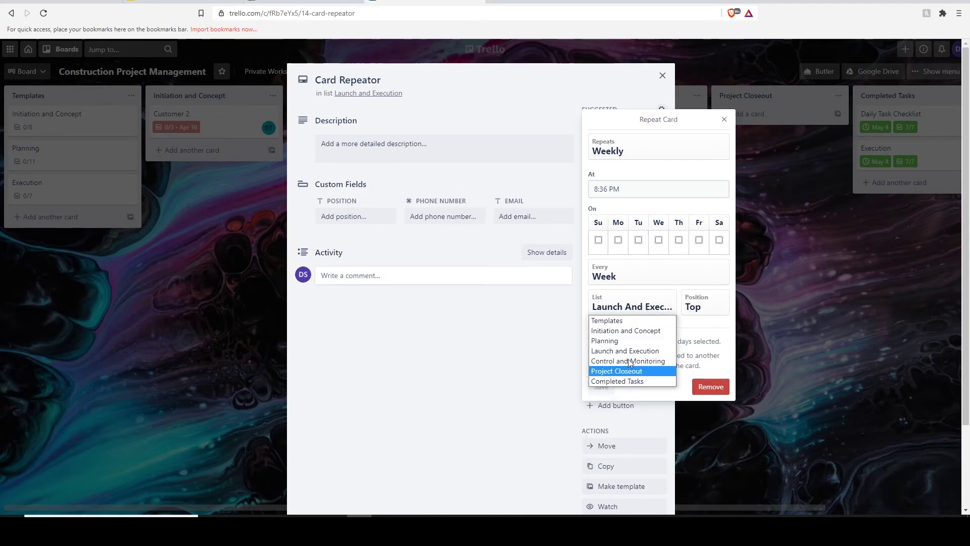
{"action": "left_click", "coordinate": [667, 277]}
{"action": "key", "text": "5"}
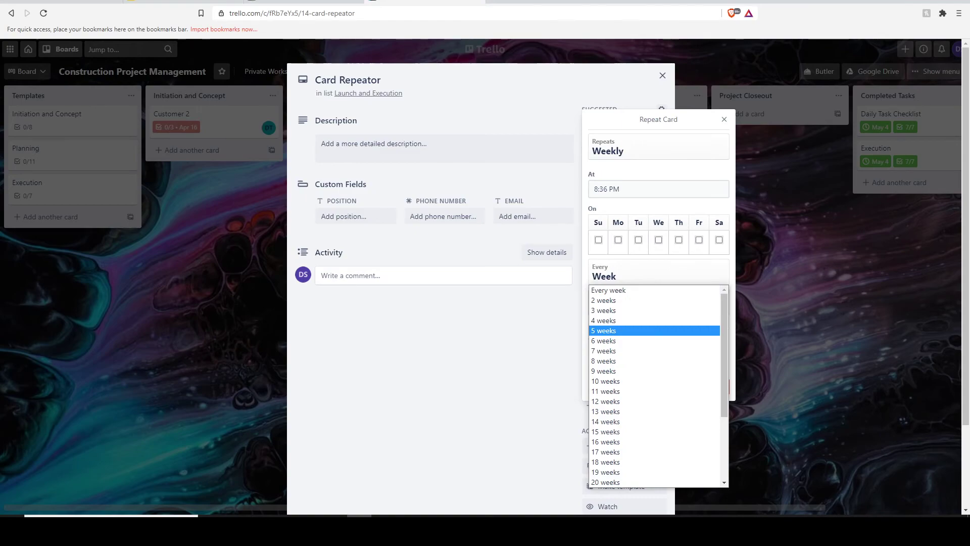
{"action": "left_click", "coordinate": [175, 380]}
Repeat the card Monday through Friday into the Planning list and save the schedule.
{"action": "left_click", "coordinate": [618, 239]}
{"action": "left_click", "coordinate": [638, 239]}
{"action": "left_click", "coordinate": [658, 239]}
{"action": "left_click", "coordinate": [678, 239]}
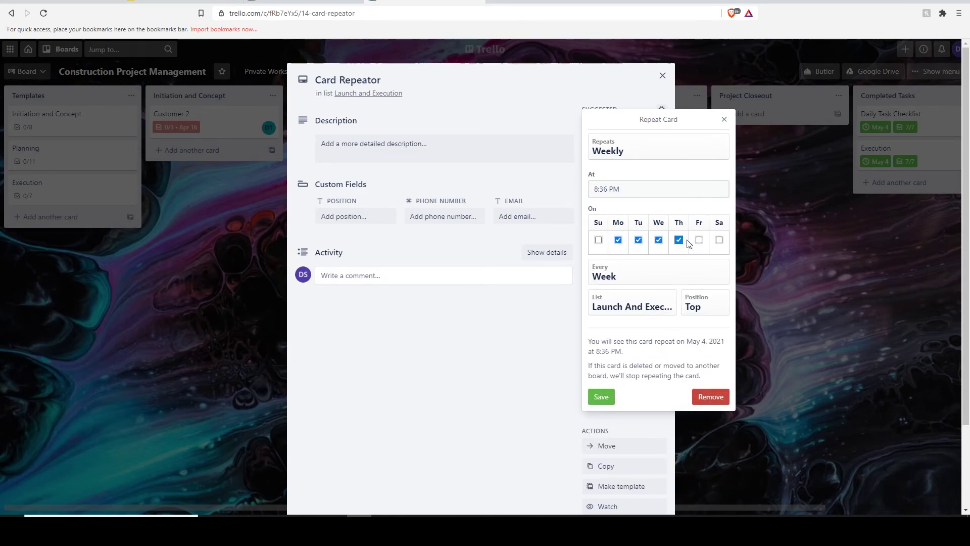
{"action": "left_click", "coordinate": [698, 240]}
{"action": "left_click", "coordinate": [626, 308]}
{"action": "left_click", "coordinate": [613, 342]}
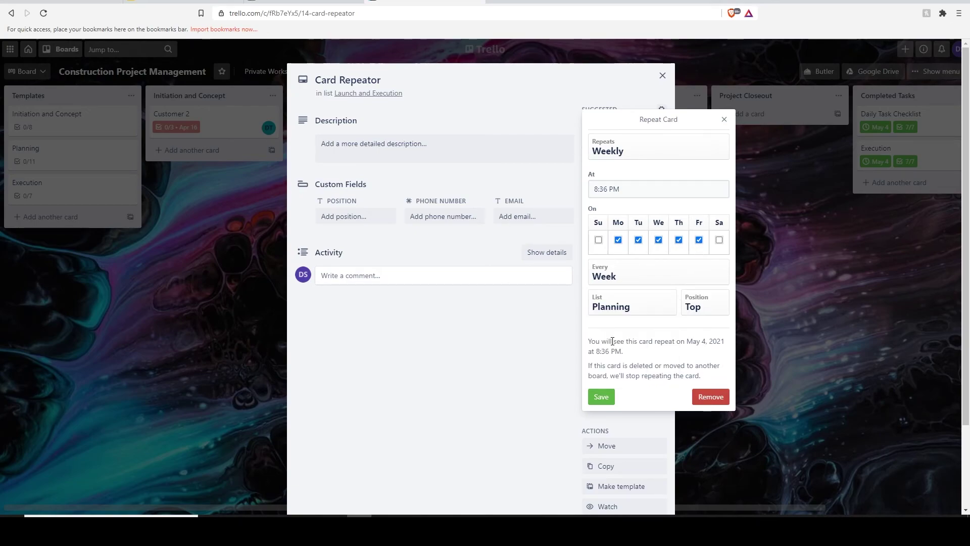
{"action": "left_click", "coordinate": [608, 189]}
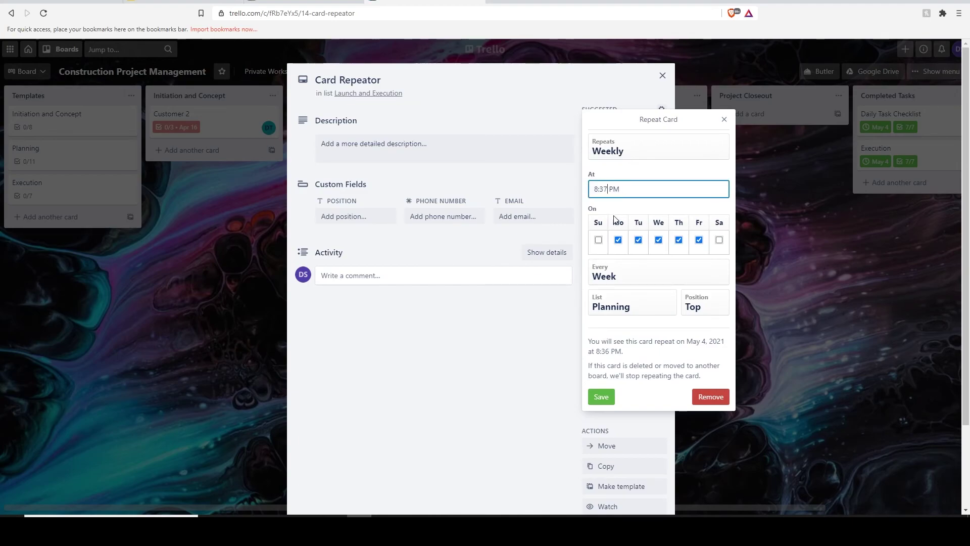
{"action": "left_click", "coordinate": [601, 396]}
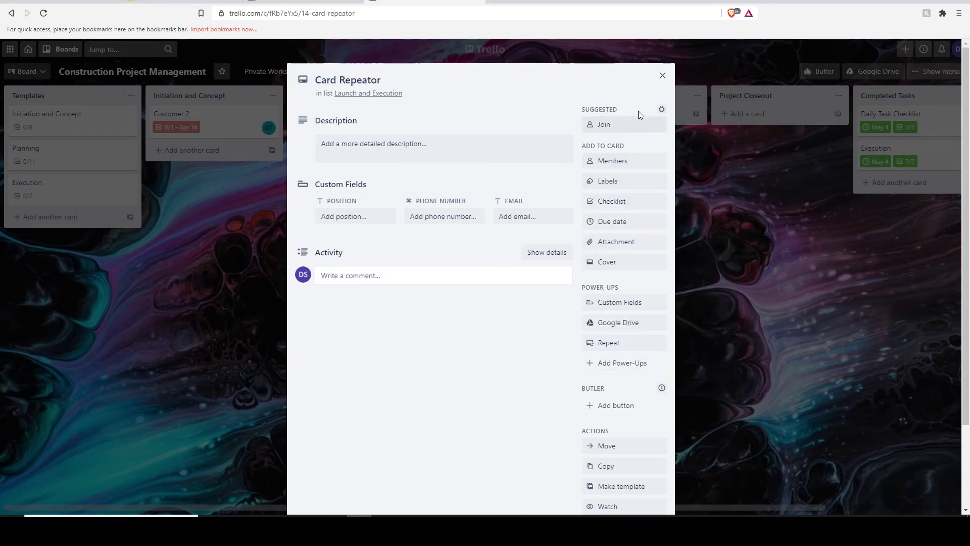
{"action": "left_click", "coordinate": [662, 76]}
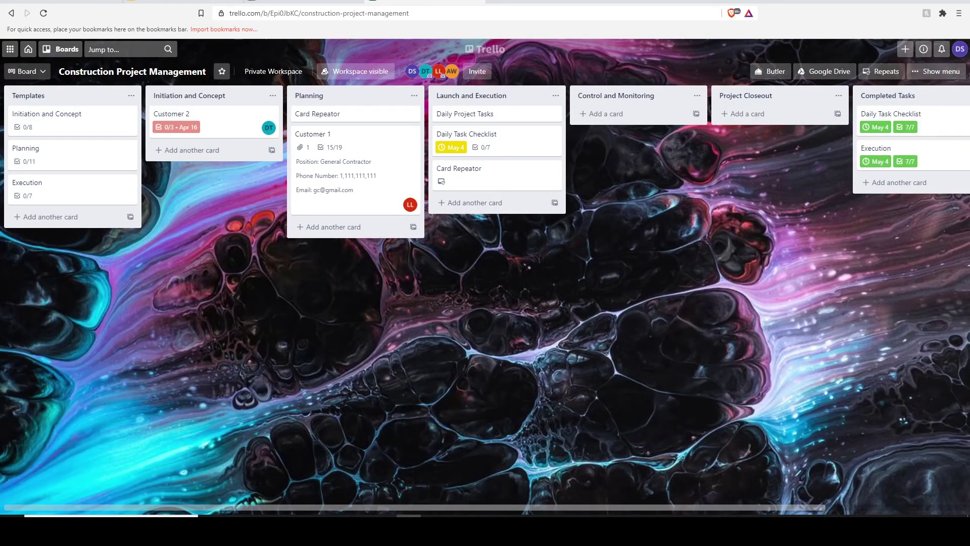
Drag the Card Repeator copy from Planning into Completed Tasks, keeping the original in Launch and Execution.
{"action": "left_click_drag", "start_coordinate": [446, 182], "coordinate": [323, 185]}
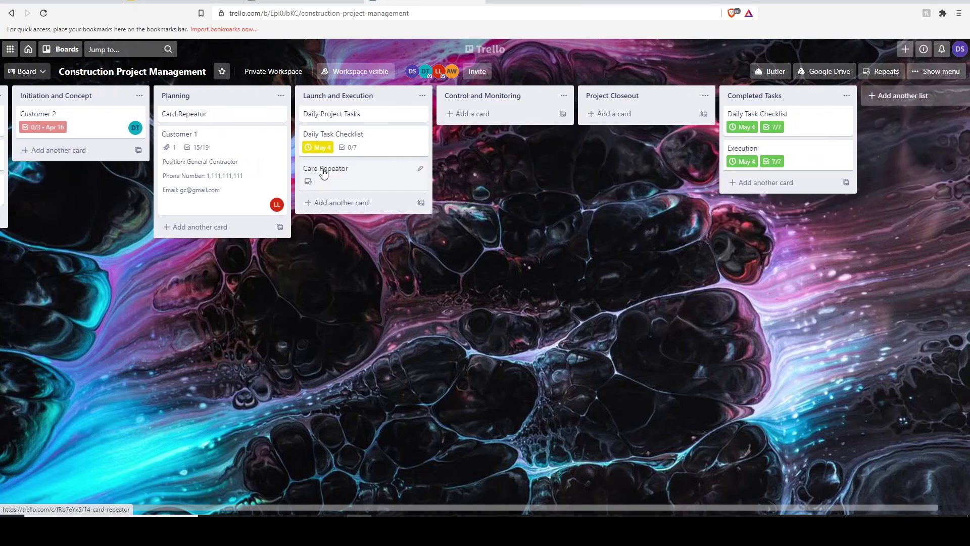
{"action": "left_click_drag", "start_coordinate": [208, 116], "coordinate": [738, 177]}
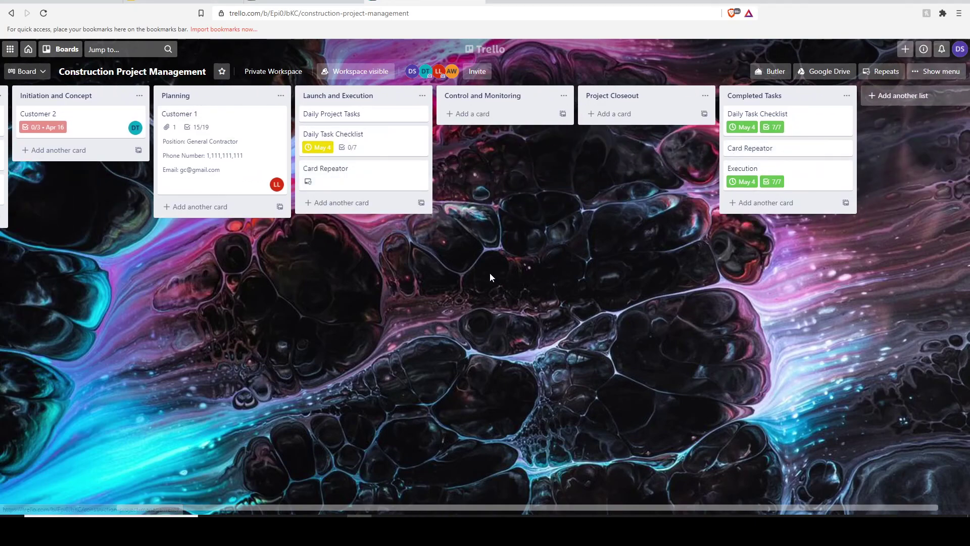